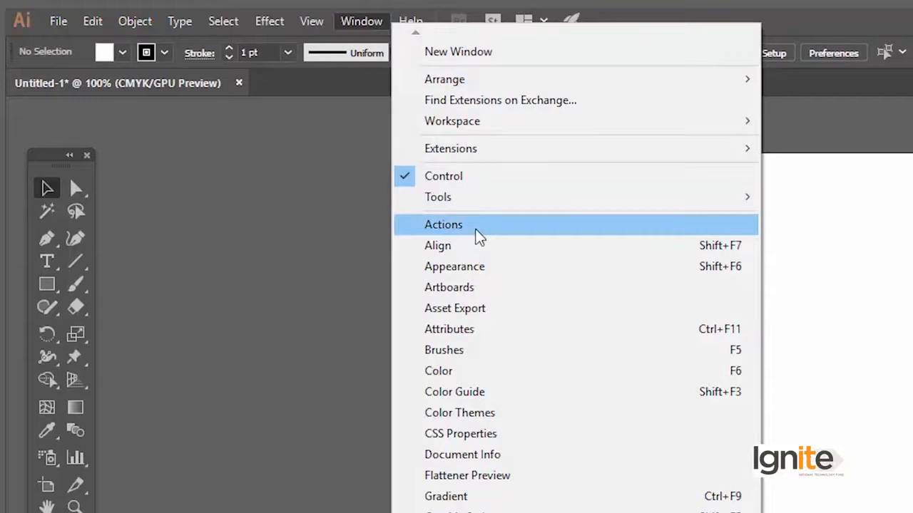
Display the document's actions, place the list beside the artboard, and collapse and re-expand the Default Actions set
click(477, 230)
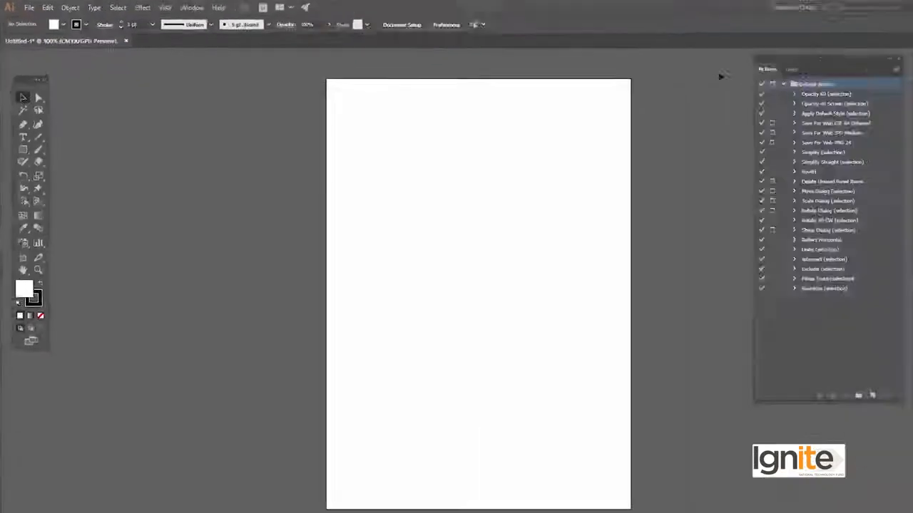
drag(730, 54, 728, 63)
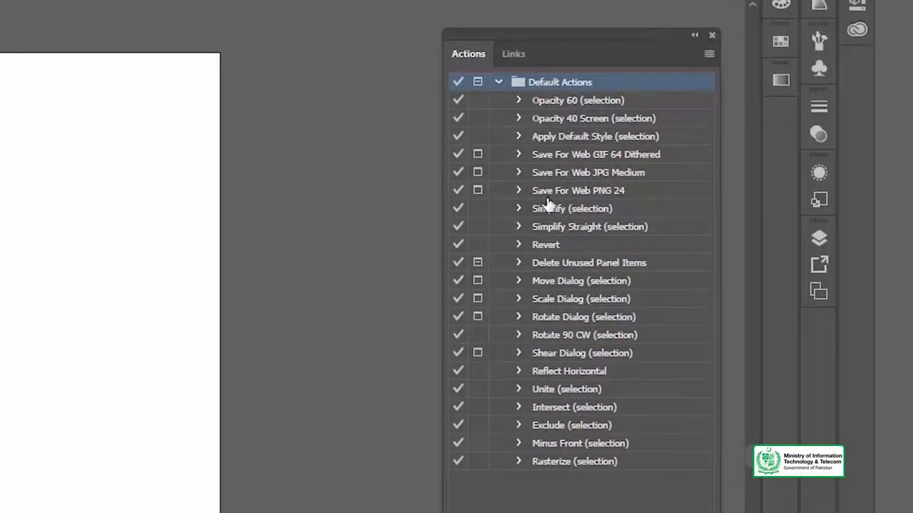
click(498, 81)
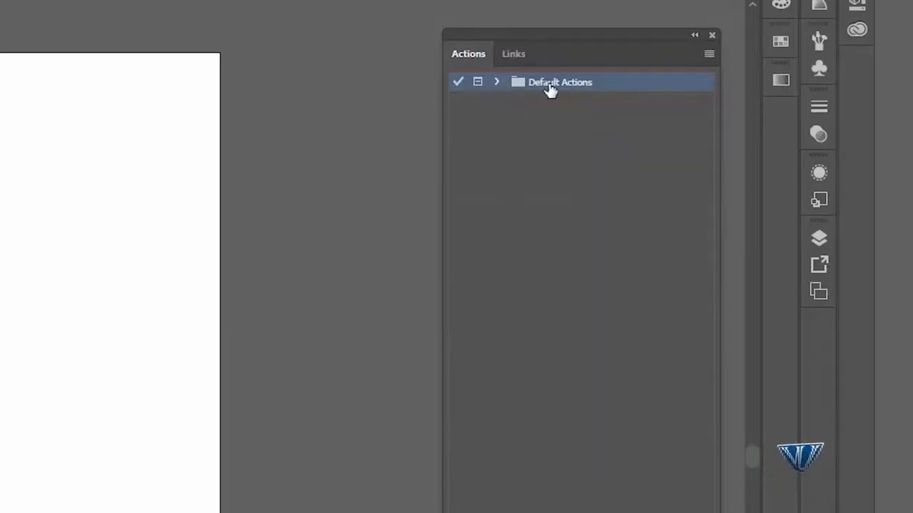
click(498, 82)
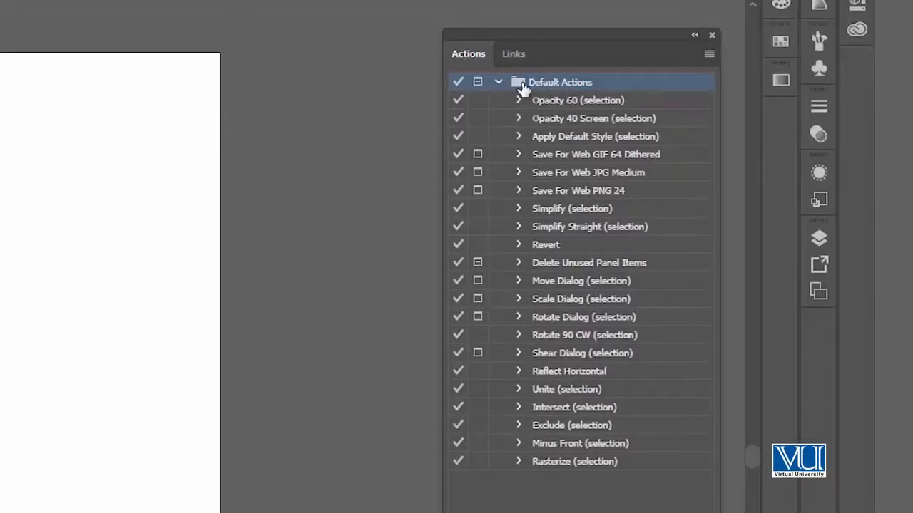
Examine the predefined actions in the Default Actions set, from Opacity 60 through Delete Unused Panel Items
click(563, 104)
click(557, 119)
click(560, 139)
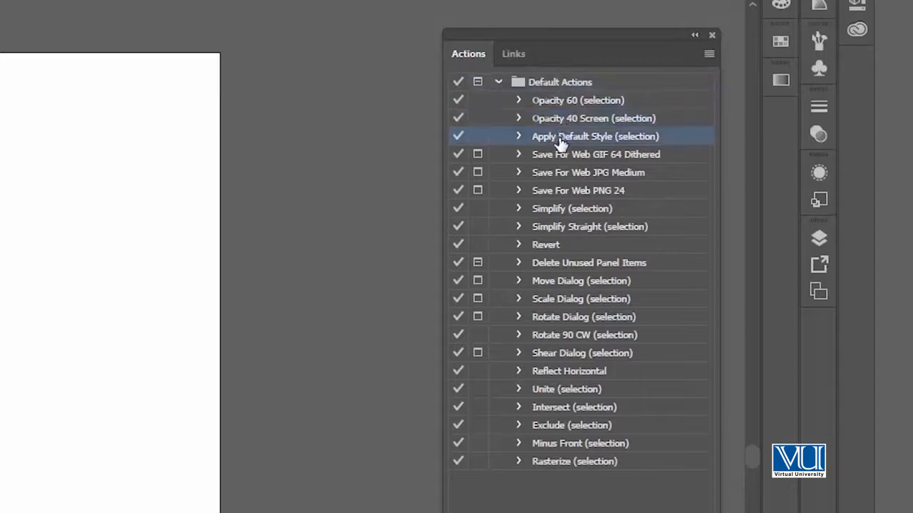
click(561, 157)
click(563, 174)
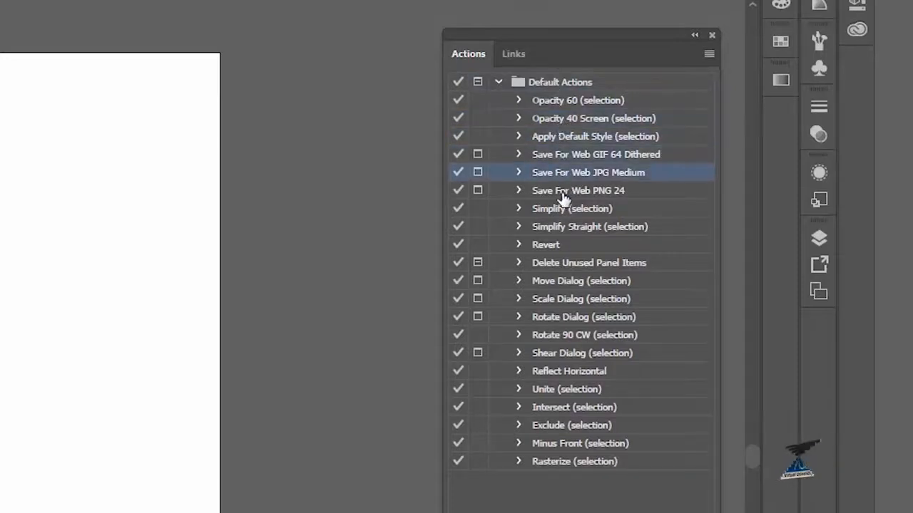
click(564, 194)
click(563, 211)
click(565, 228)
click(571, 248)
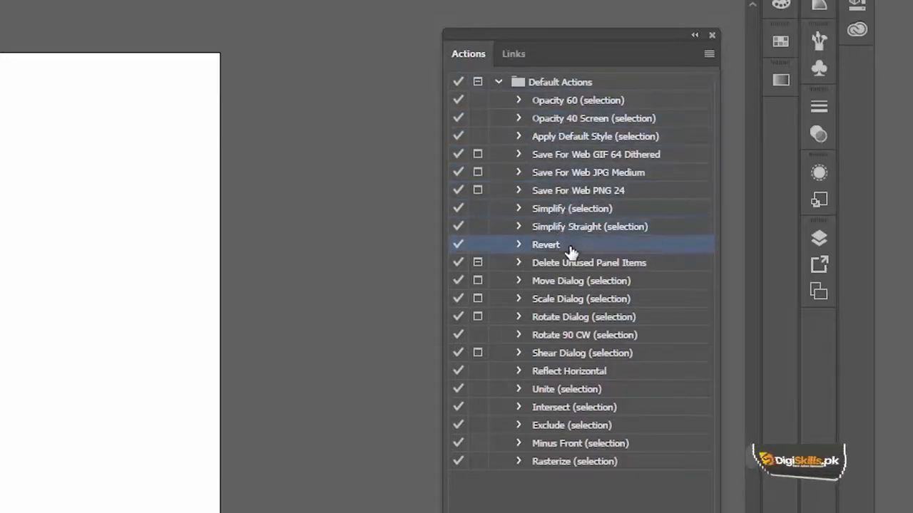
click(567, 266)
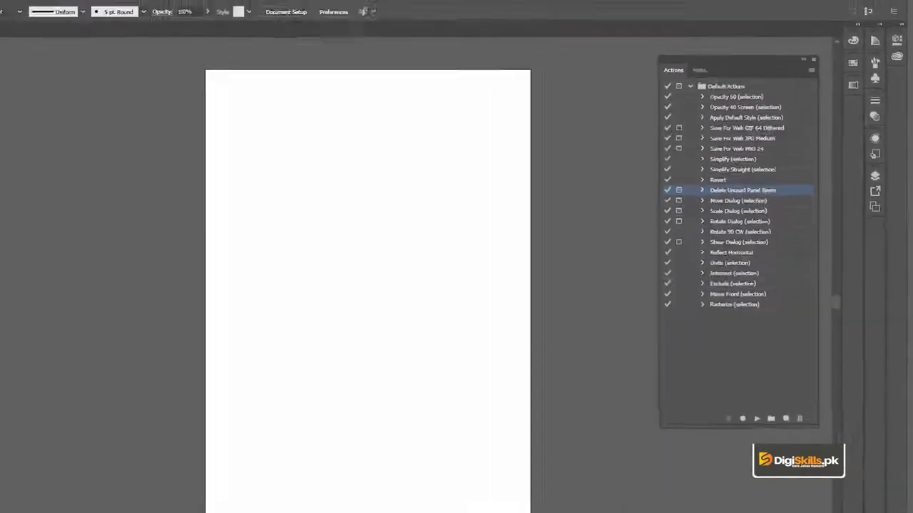
Draw a 2.25 in square with the Rectangle tool in the upper part of the artboard
click(22, 139)
click(50, 139)
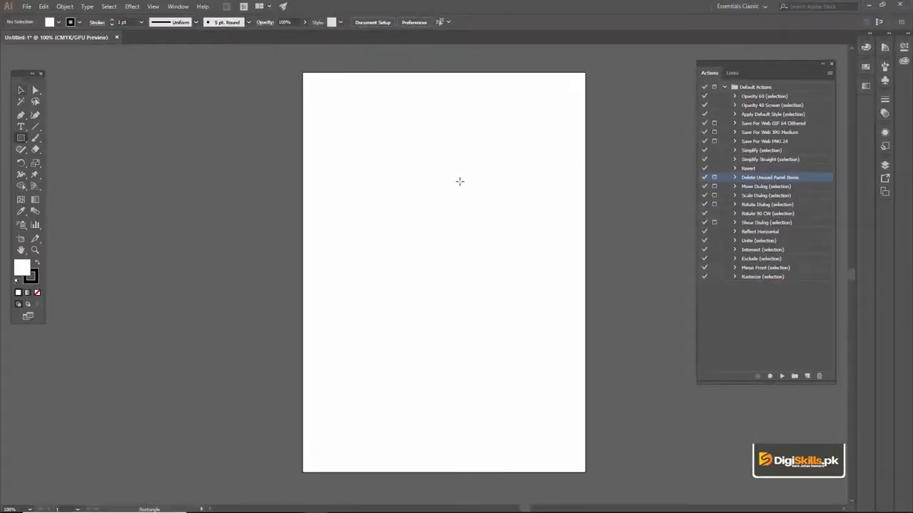
drag(436, 187, 475, 225)
key(v)
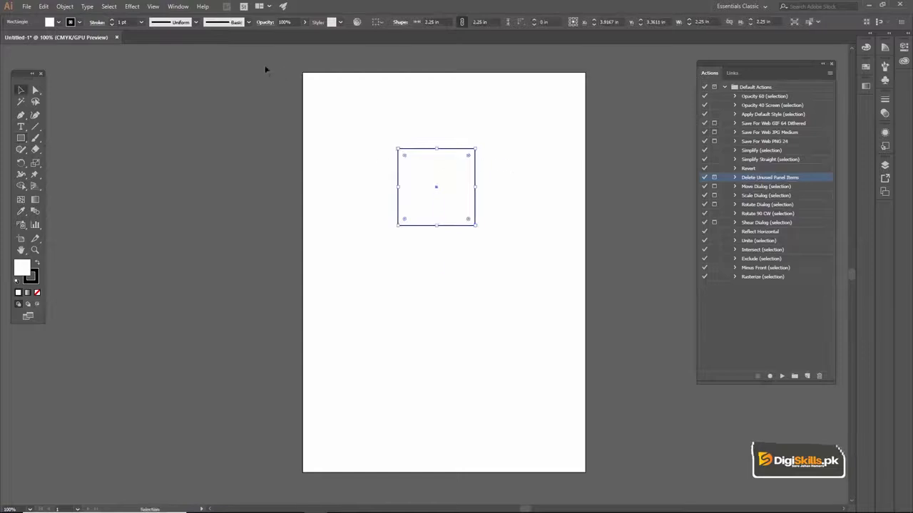
Remove the square's stroke, fill it with dark blue, and shift it slightly down and to the left
click(80, 22)
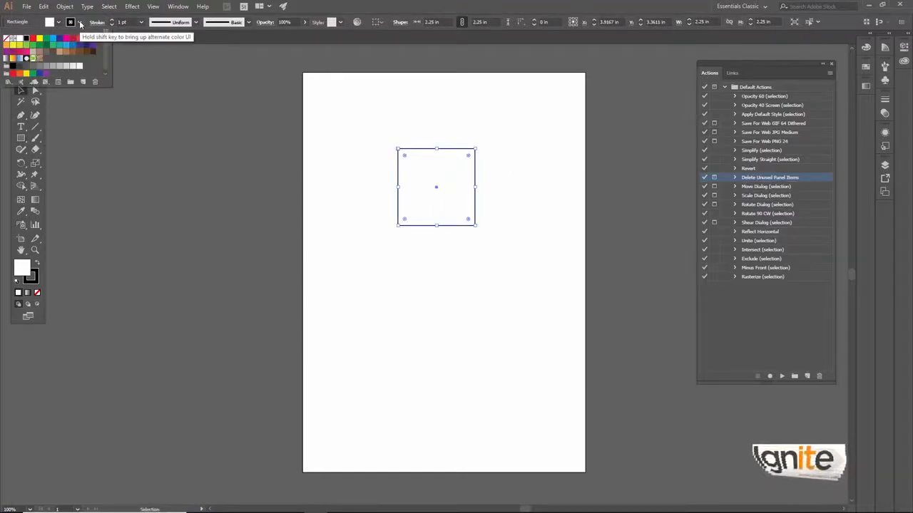
click(74, 40)
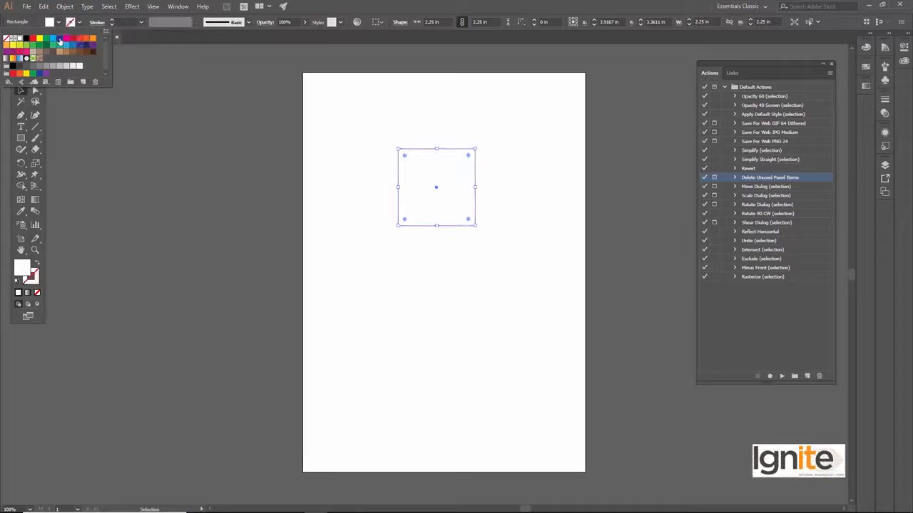
click(59, 39)
click(354, 144)
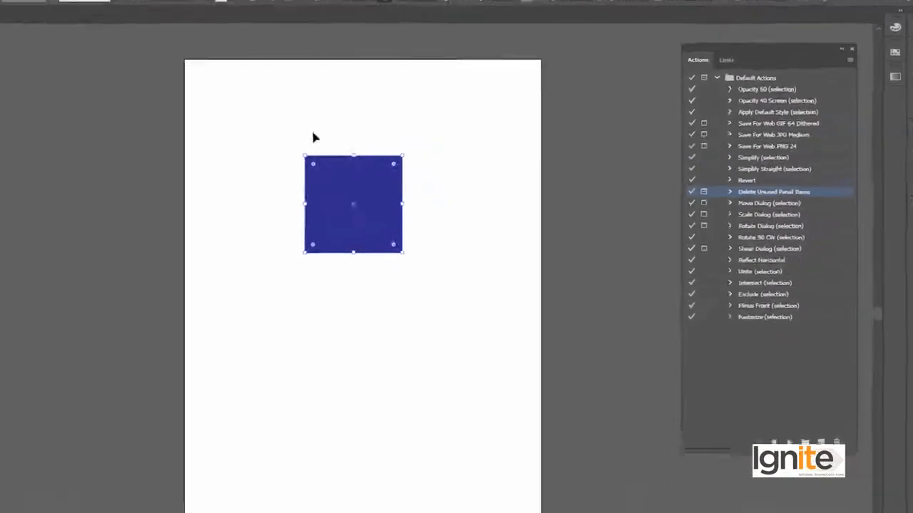
drag(347, 185, 336, 194)
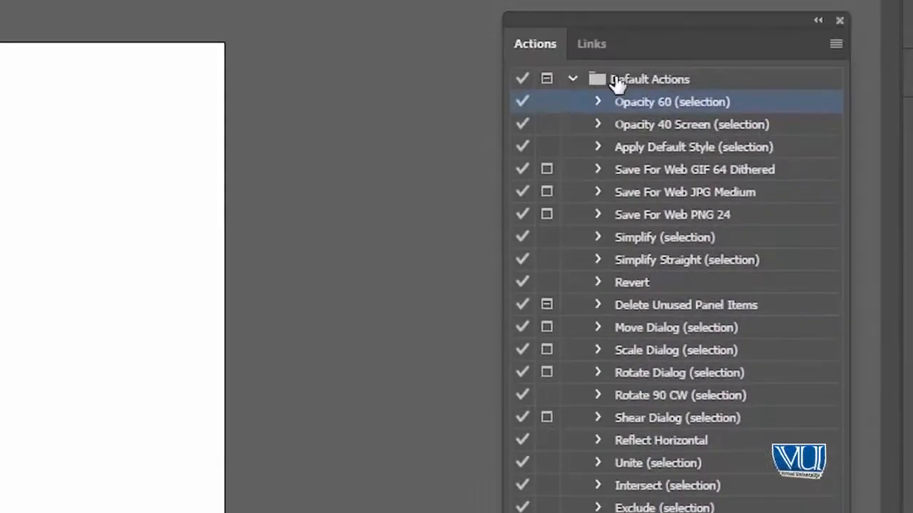
Inspect the Default Actions set folder by collapsing and expanding it
click(574, 78)
click(635, 79)
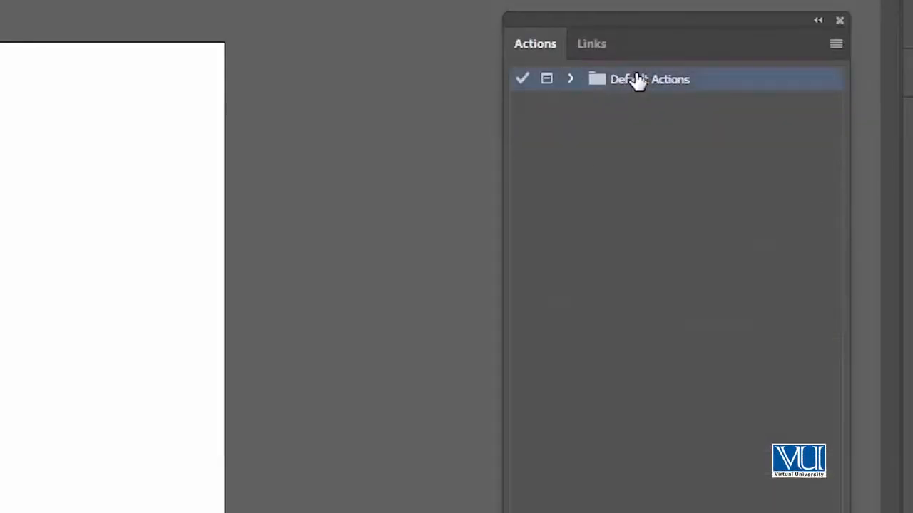
click(571, 79)
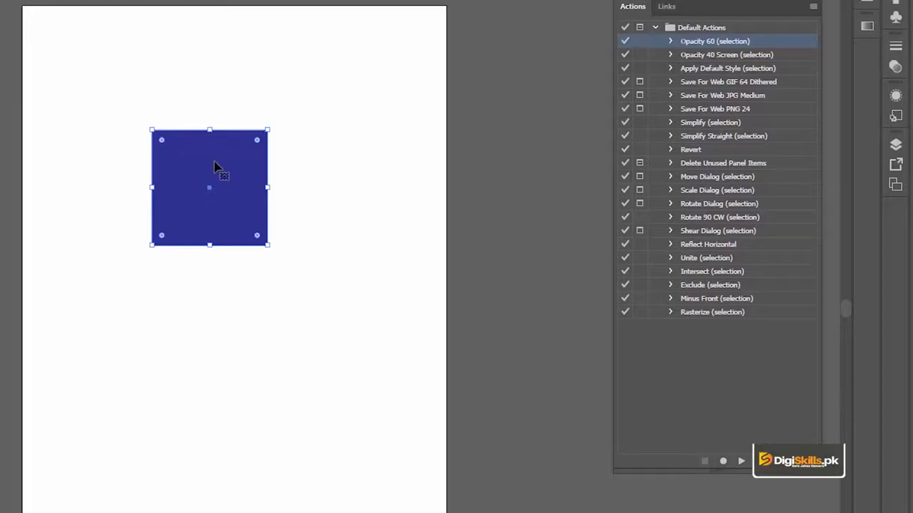
Play the Opacity 60 action on the blue square, check its opacity value, and undo the action
click(740, 462)
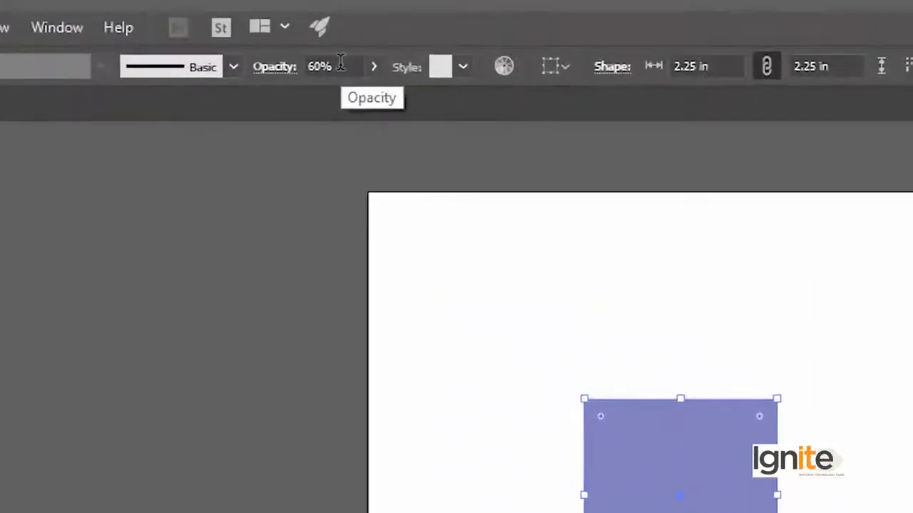
click(340, 64)
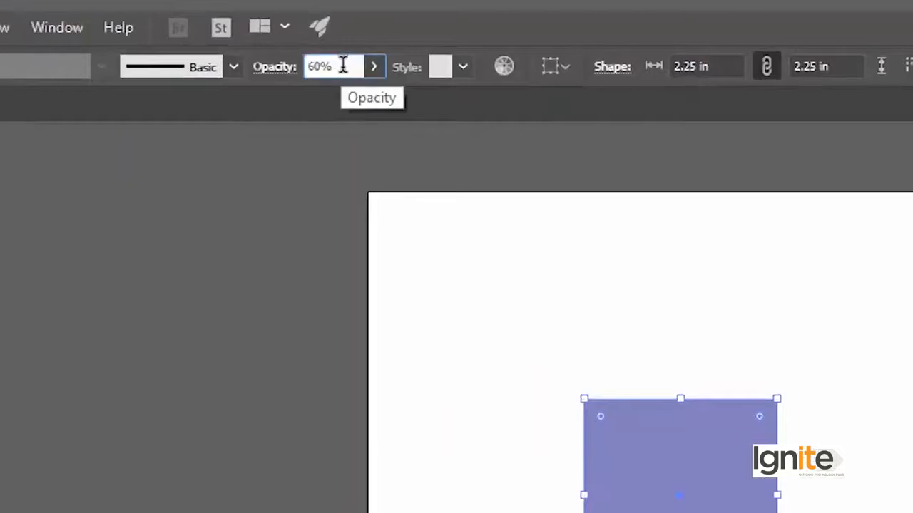
click(511, 293)
key(ctrl+z)
key(ctrl+z)
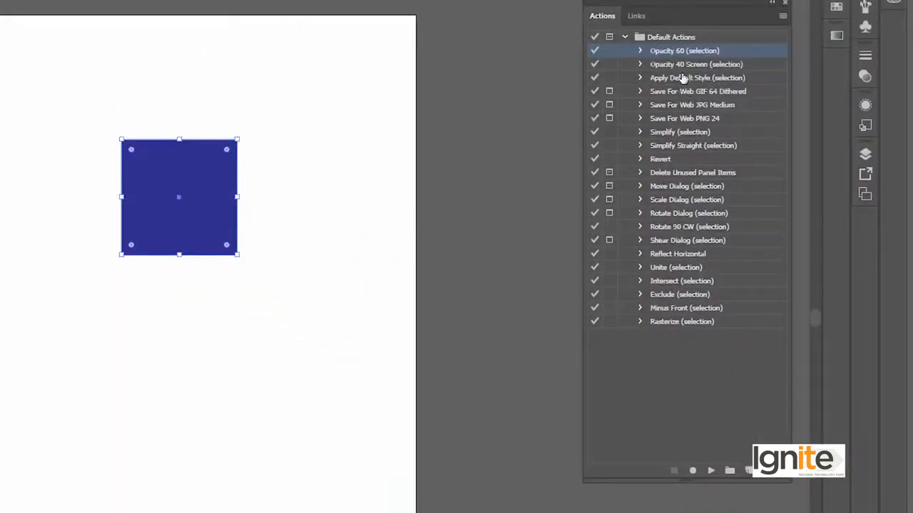
Look over the Opacity 40 Screen and Save For Web GIF and PNG entries among the default actions
click(681, 67)
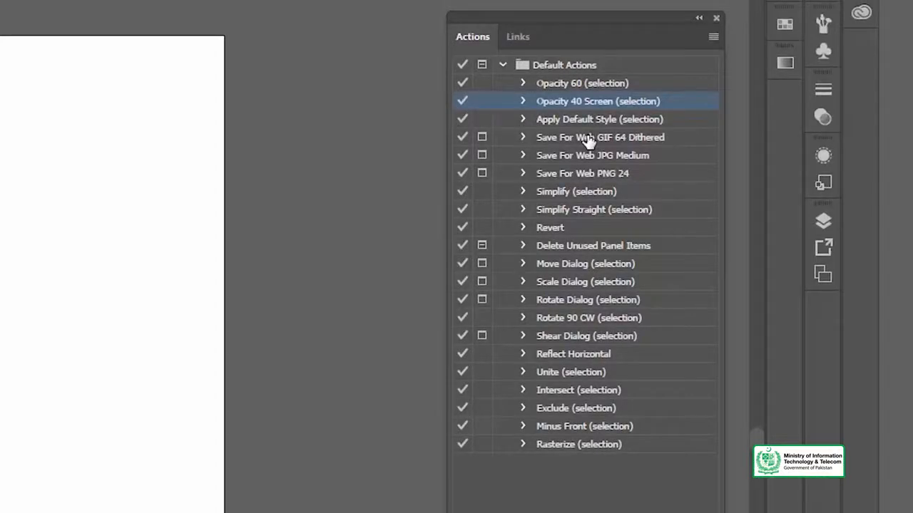
click(561, 144)
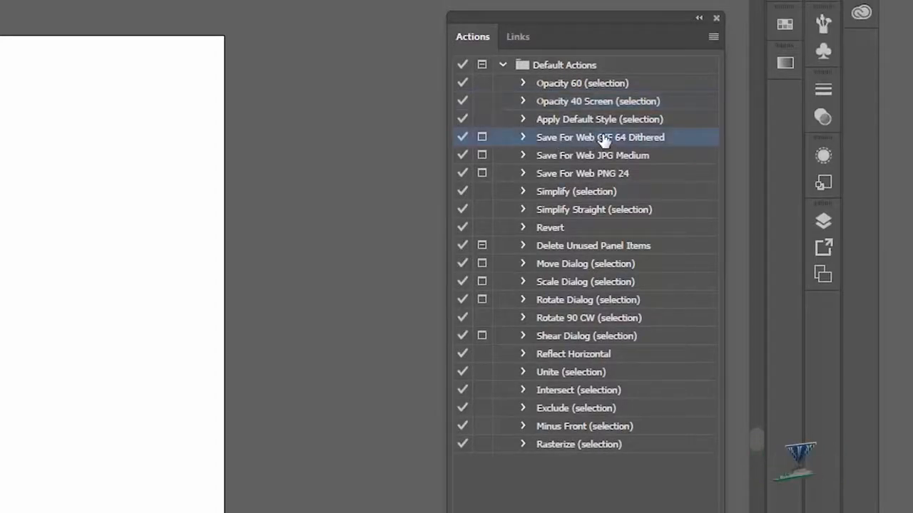
click(589, 179)
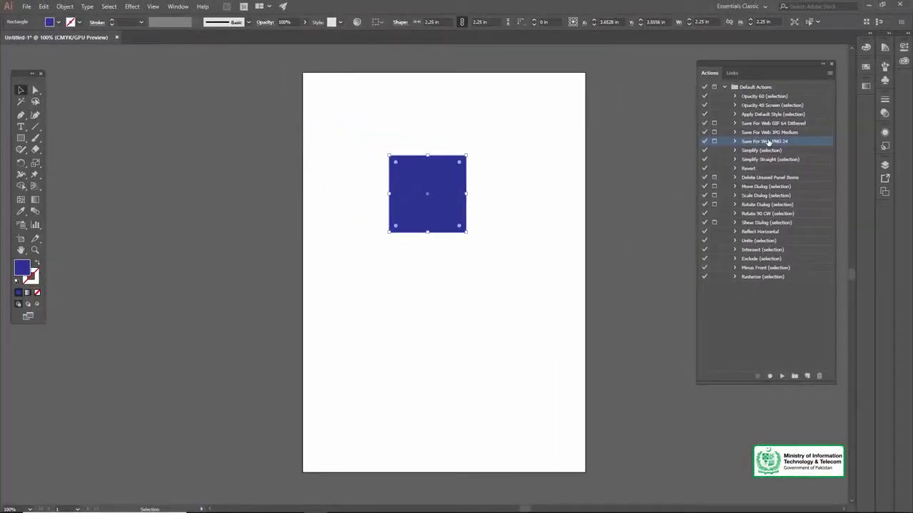
Move the blue square toward the artboard's upper left and scale it down to about 1.56 in
click(421, 126)
click(429, 194)
key(z)
click(436, 203)
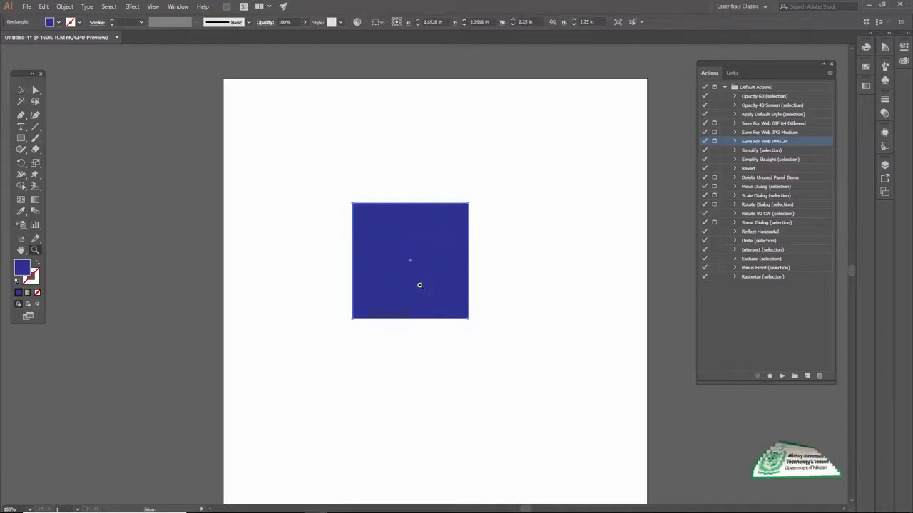
alt+click(428, 254)
drag(433, 255, 415, 190)
key(v)
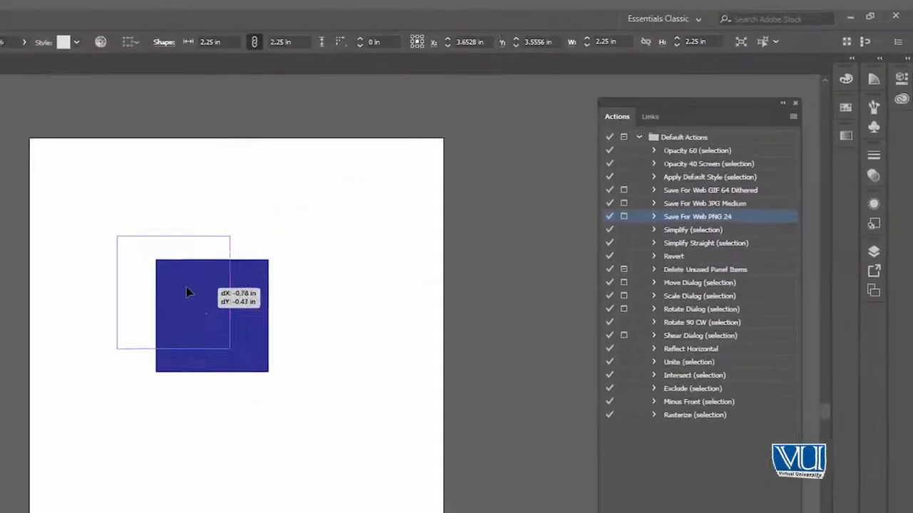
drag(186, 286, 105, 249)
drag(186, 338, 152, 299)
drag(96, 250, 111, 257)
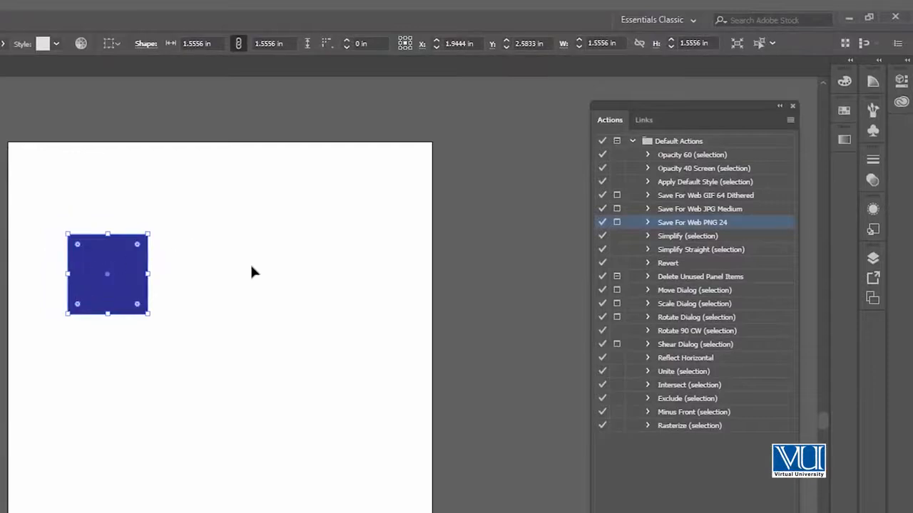
Collapse the Default Actions set and create an action set named "New Set"
click(632, 142)
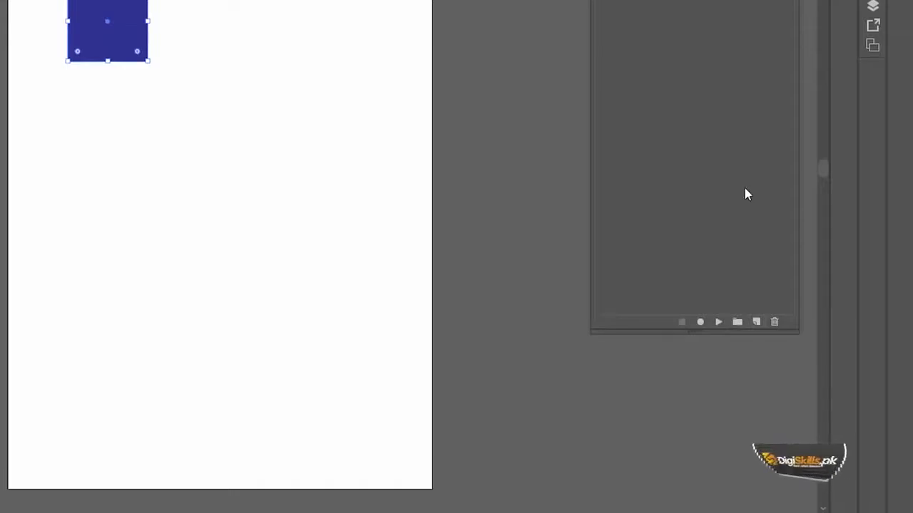
click(737, 323)
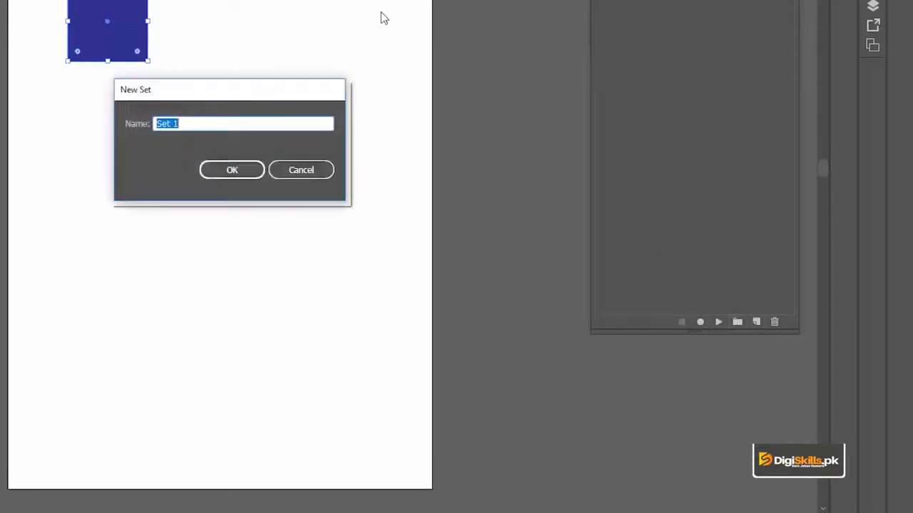
drag(267, 88, 485, 0)
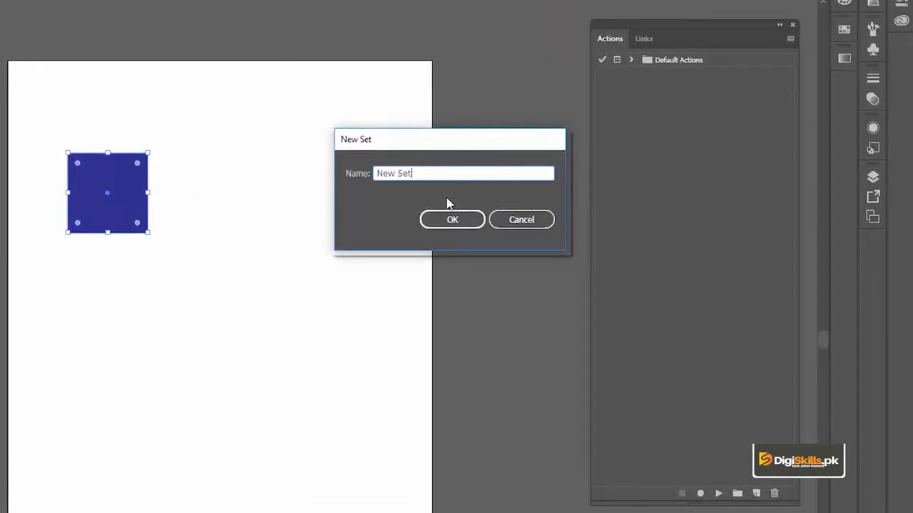
click(450, 218)
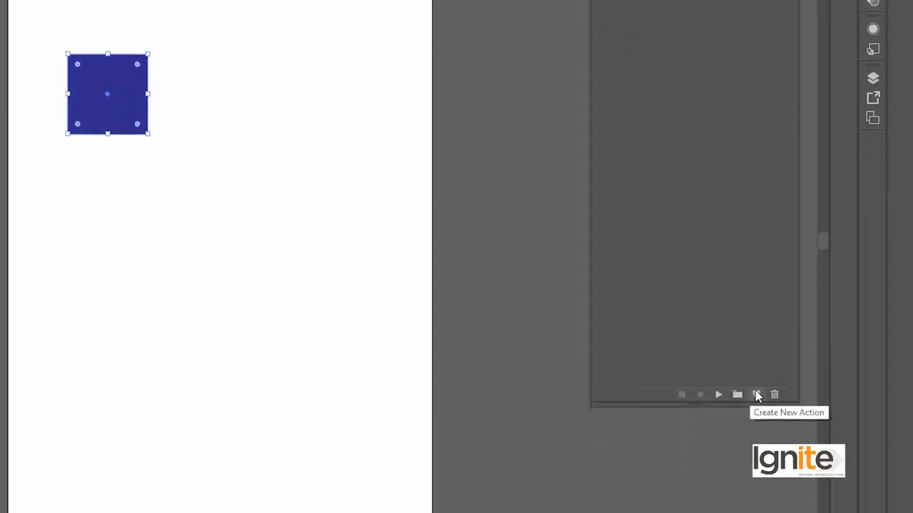
Start creating an action inside New Set and name it "Transfrom"
click(756, 394)
drag(234, 143, 470, 67)
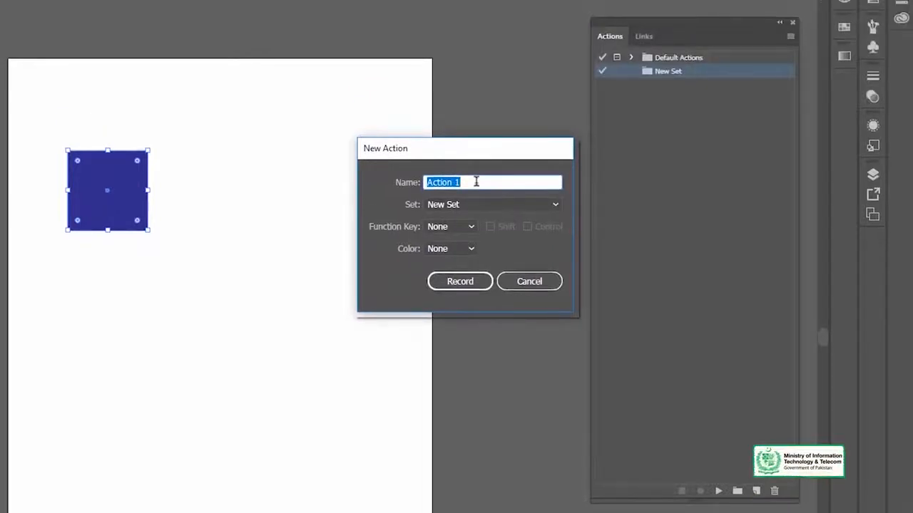
click(478, 182)
drag(398, 187, 383, 182)
text(Transfrom)
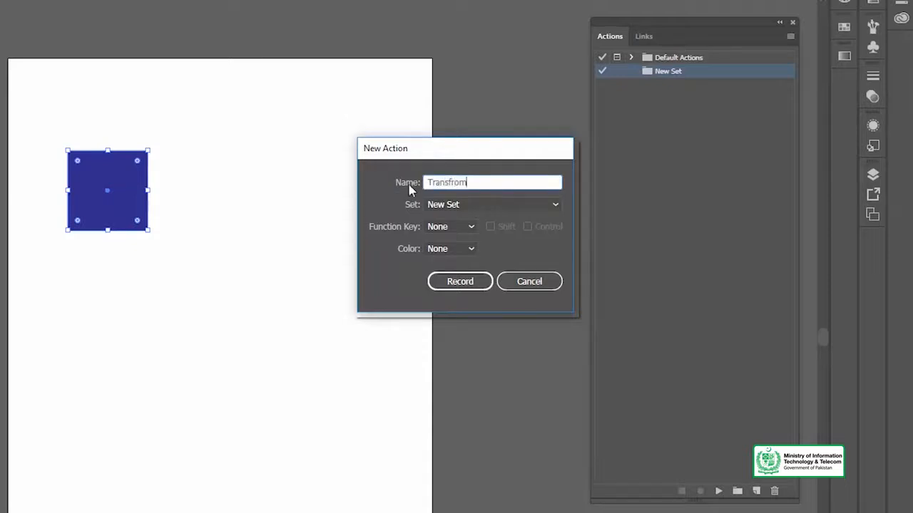
Review the set and function key choices available for the new action
click(462, 205)
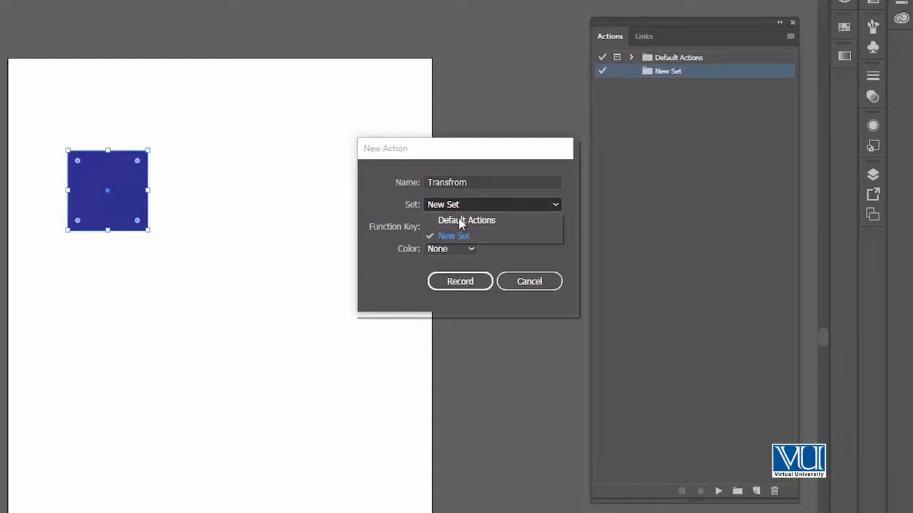
click(462, 206)
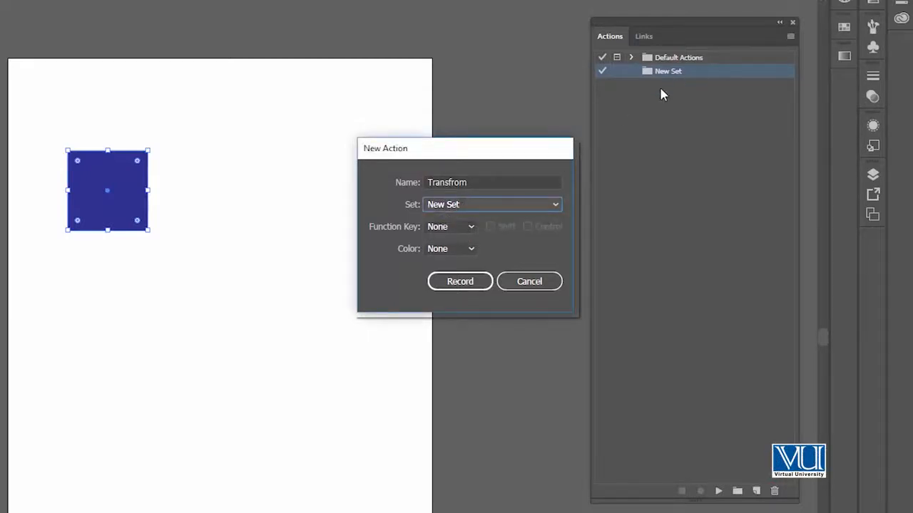
click(467, 228)
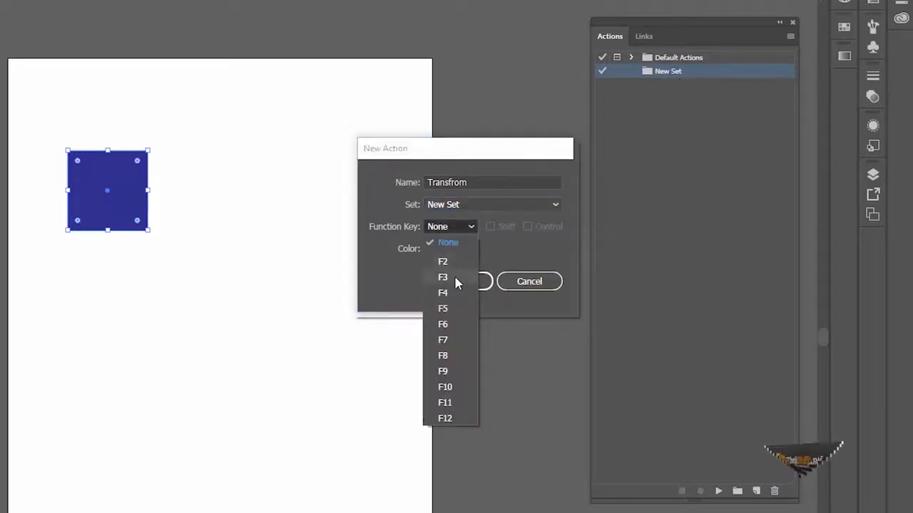
click(461, 229)
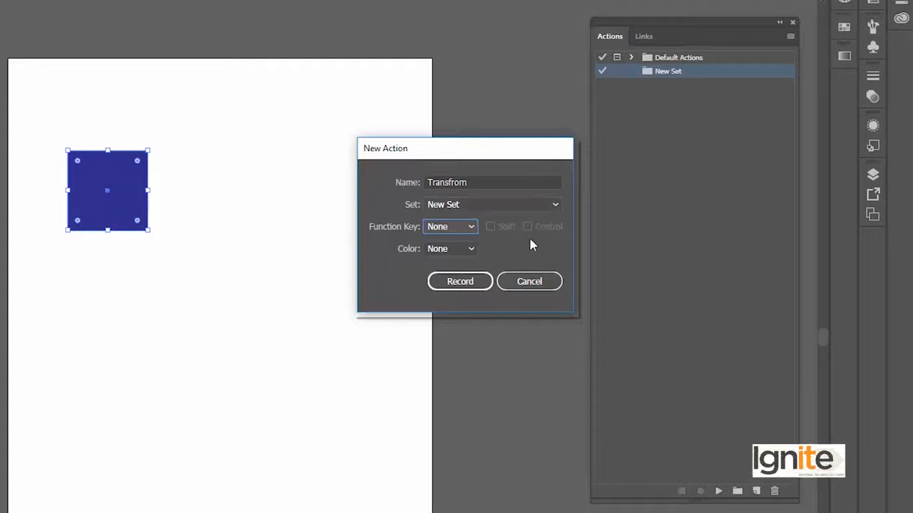
Assign the Shift+F2 shortcut and the Red color to the new action and start recording it
click(467, 228)
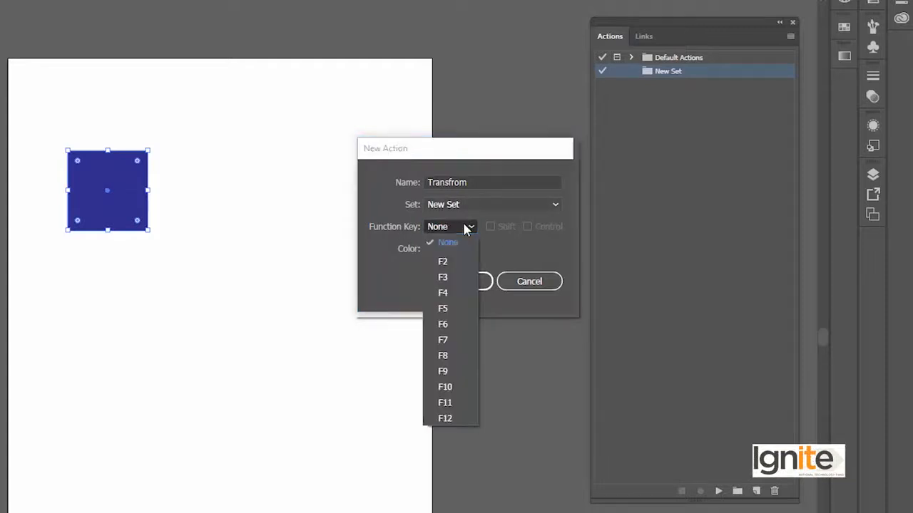
click(442, 262)
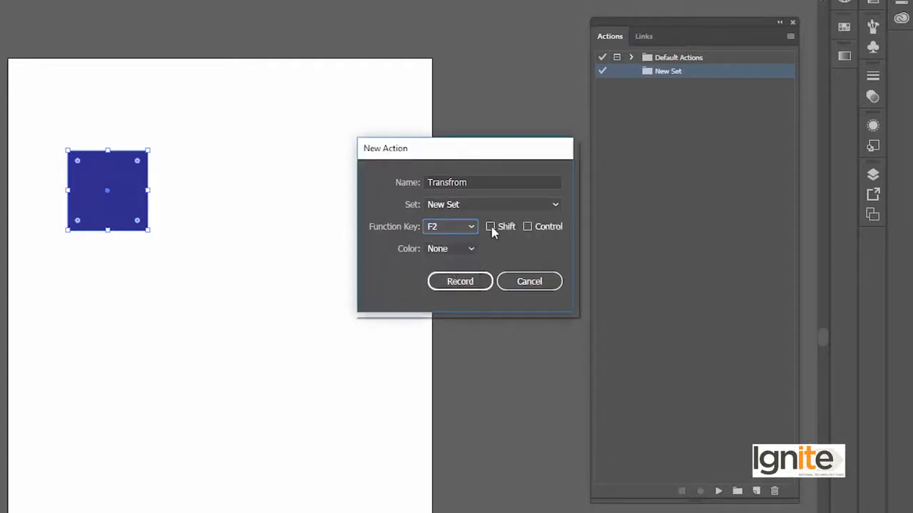
click(490, 228)
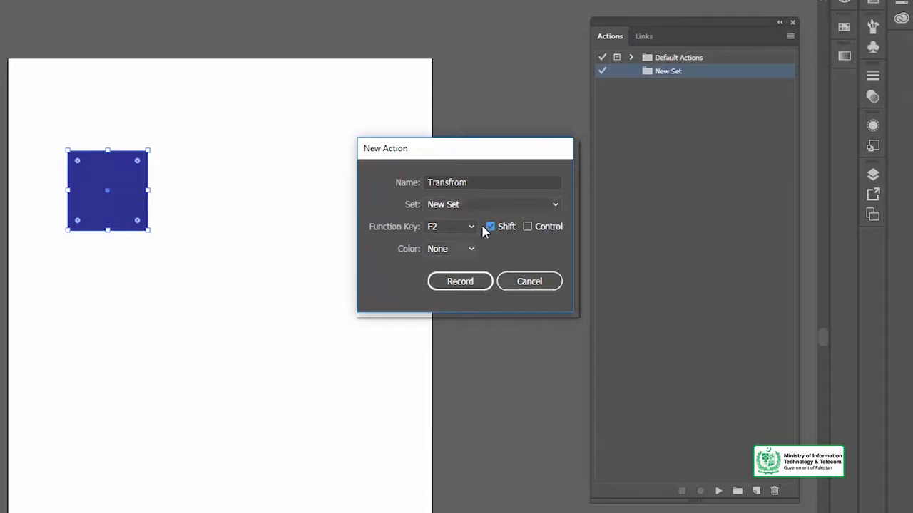
click(448, 251)
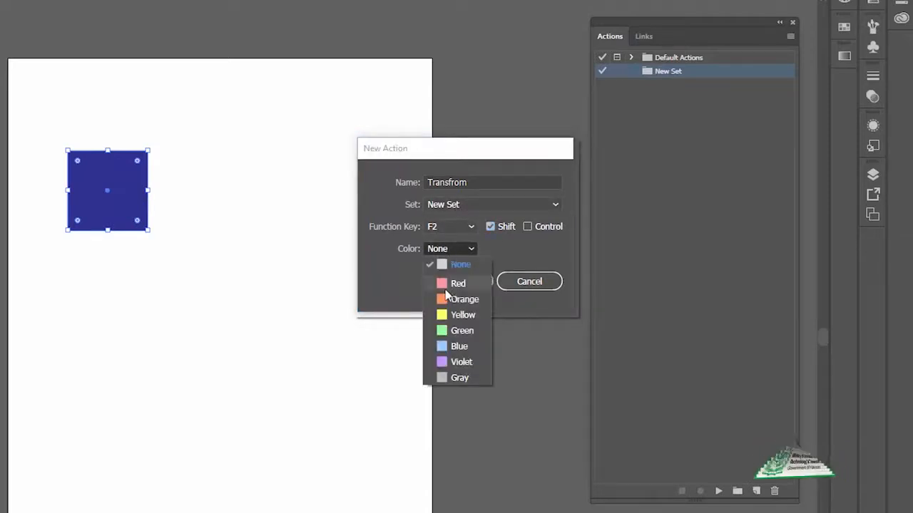
click(452, 281)
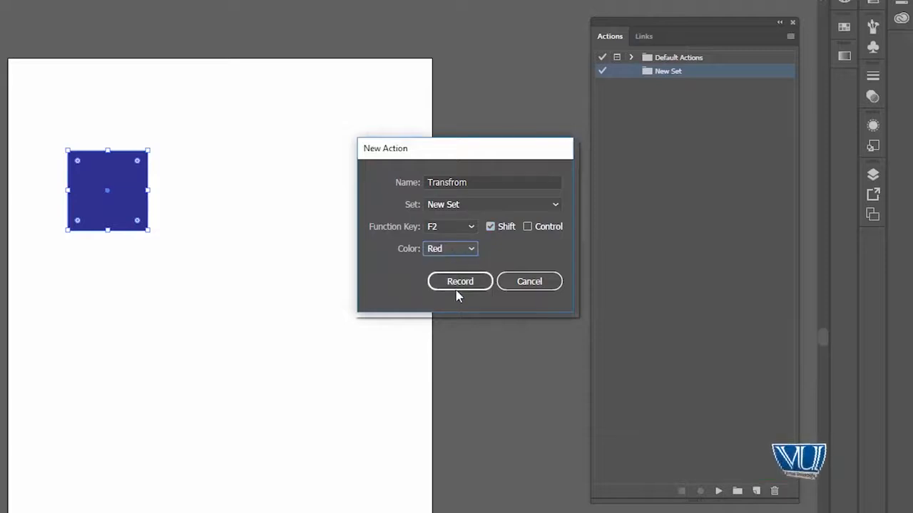
click(456, 285)
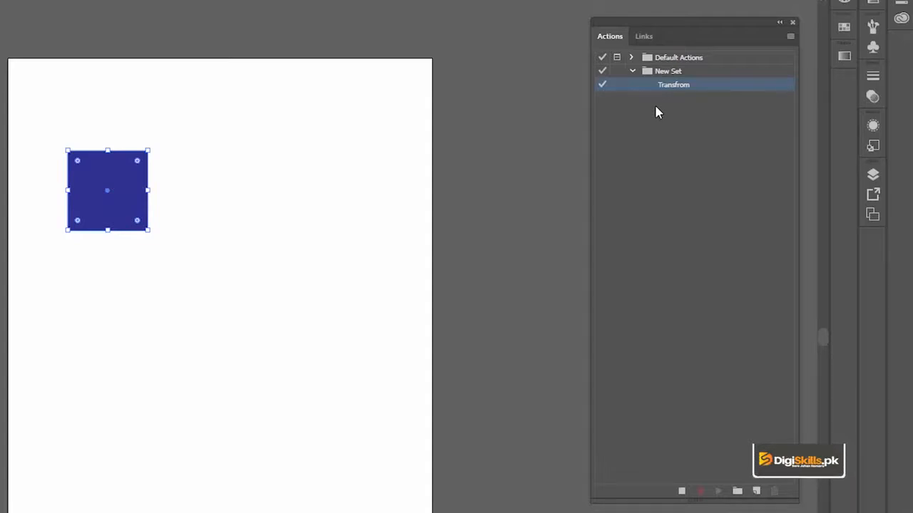
Start a Transform Each on the blue square and set its scale to 132% horizontal and 159% vertical
right_click(128, 186)
mouse_move(240, 390)
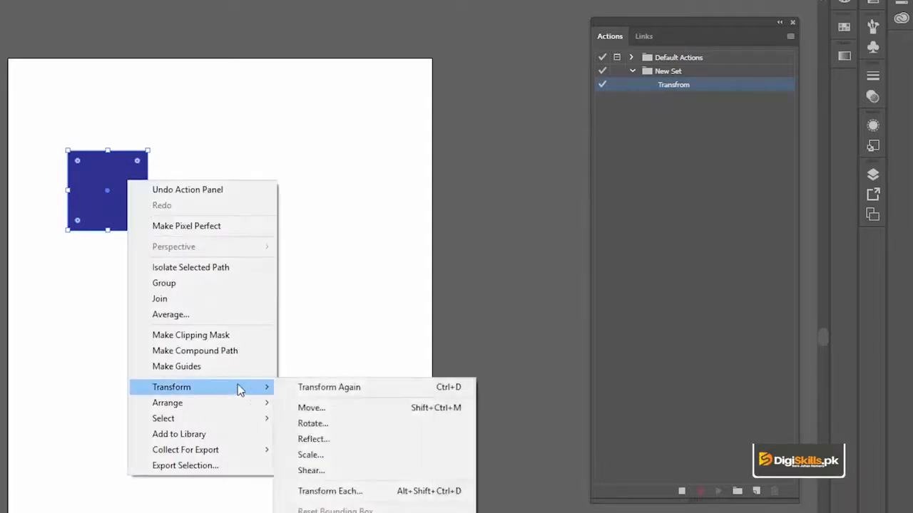
click(321, 491)
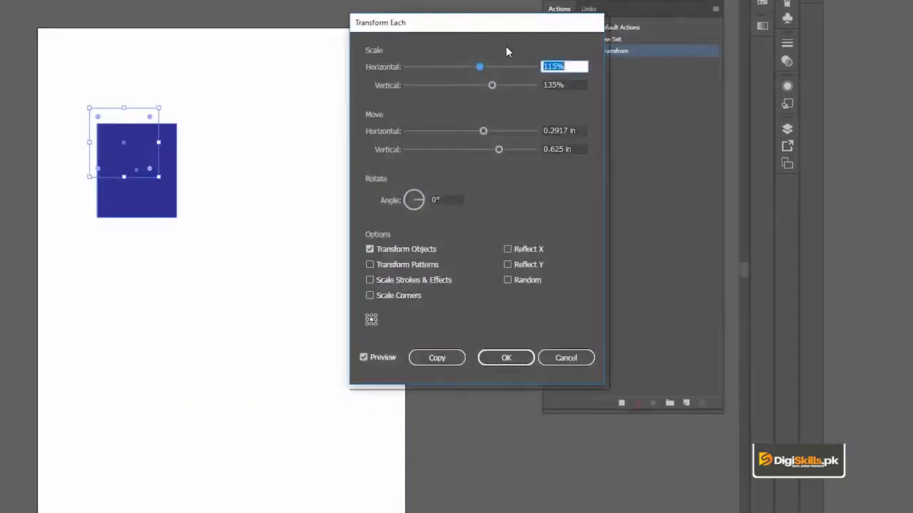
drag(505, 52, 418, 45)
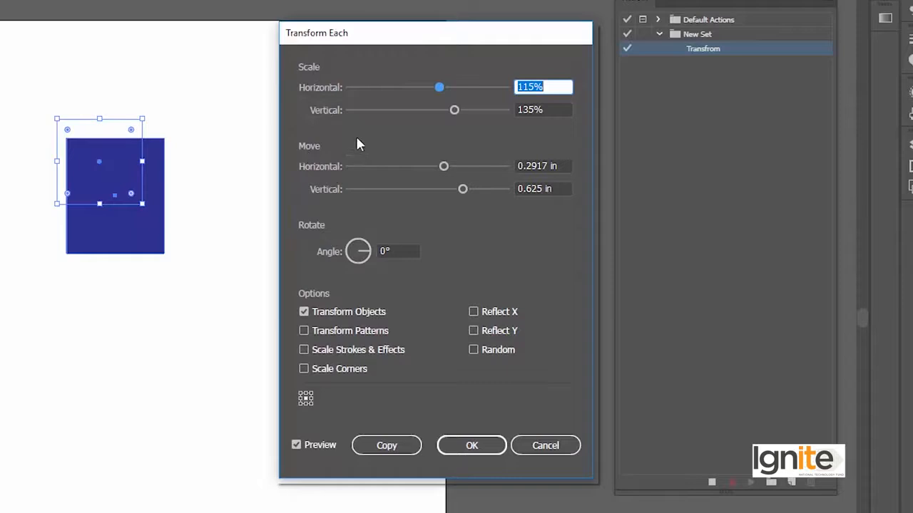
drag(434, 38, 434, 23)
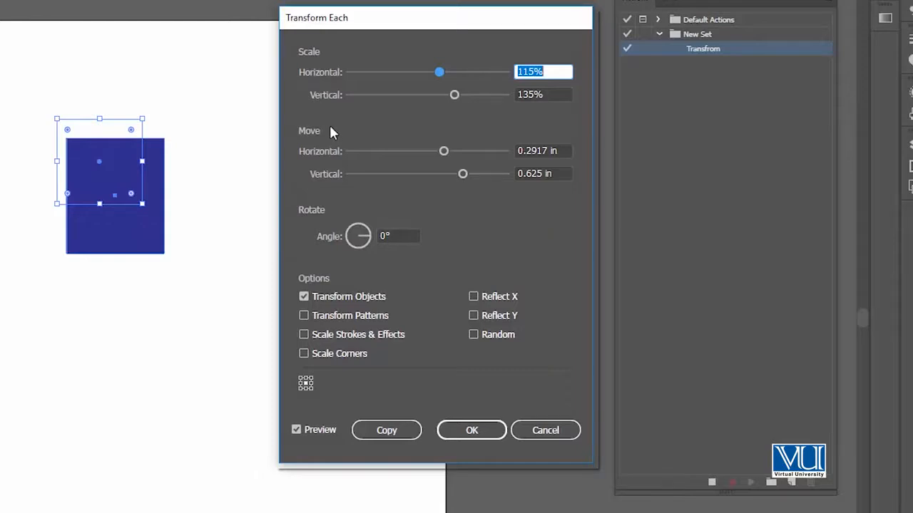
drag(378, 20, 380, 1)
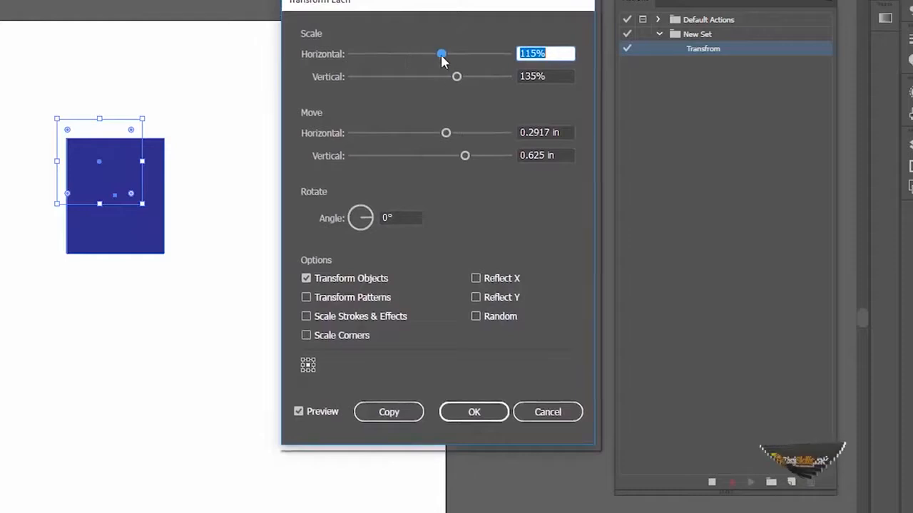
click(457, 77)
drag(457, 77, 476, 77)
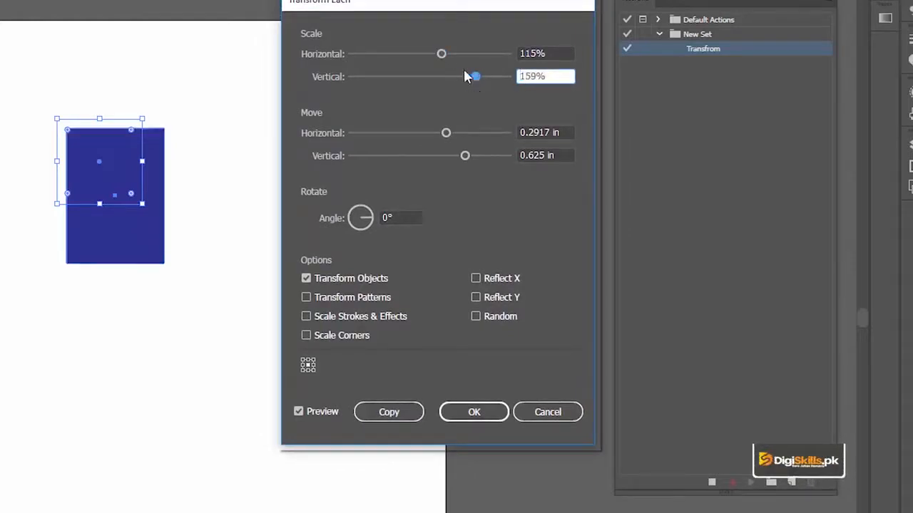
click(442, 54)
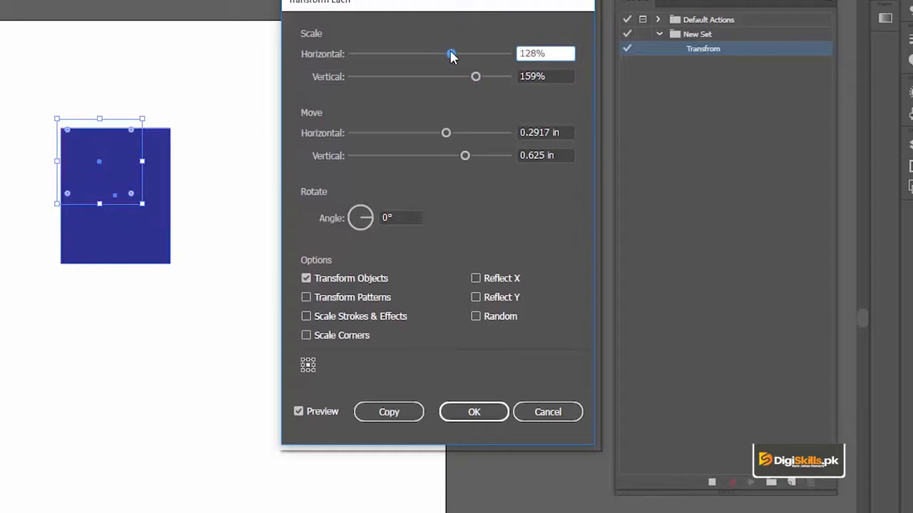
mouse_move(462, 55)
mouse_down()
mouse_move(418, 53)
mouse_move(451, 54)
mouse_up()
drag(452, 90, 454, 91)
Set the move to 0.9583 in horizontal and 1.3611 in vertical, the rotation to 49°, and apply the transform as a copy
drag(445, 171, 505, 194)
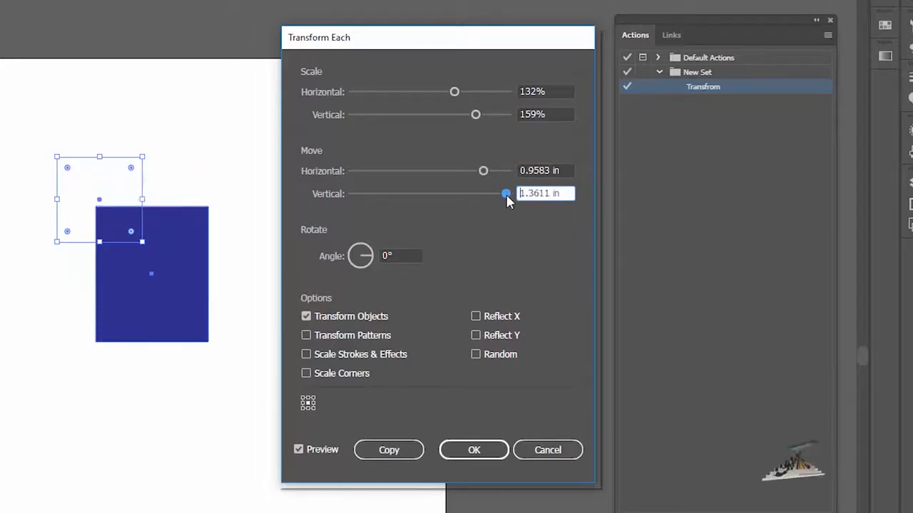
click(367, 251)
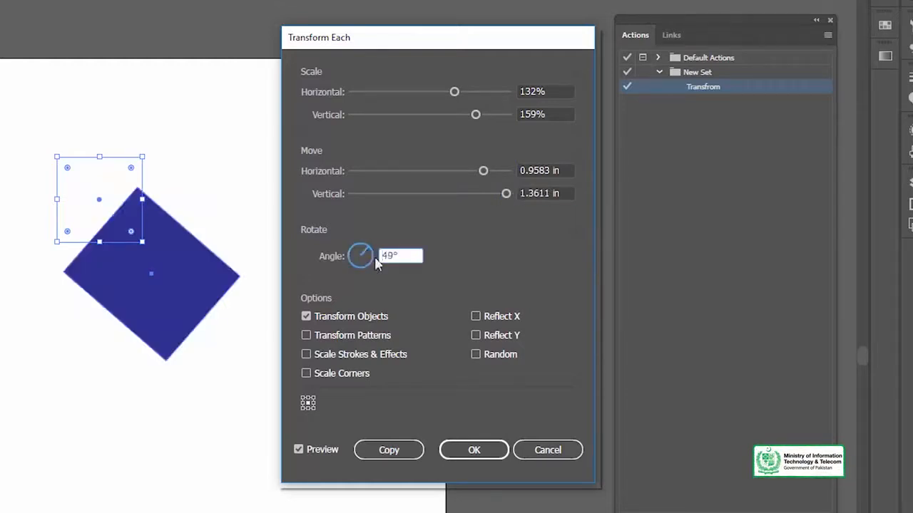
click(384, 451)
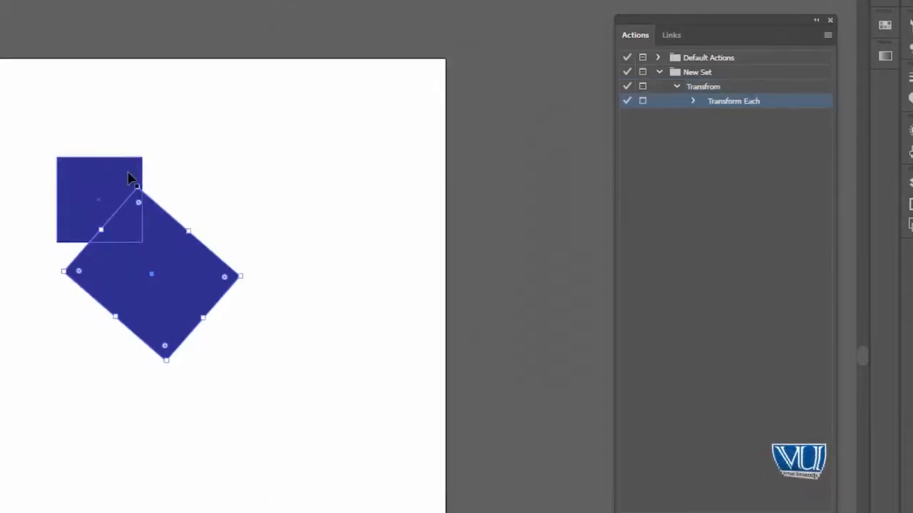
Expand the recorded Transform Each settings, stop the recording, and select the Transfrom action with its contents collapsed
click(693, 102)
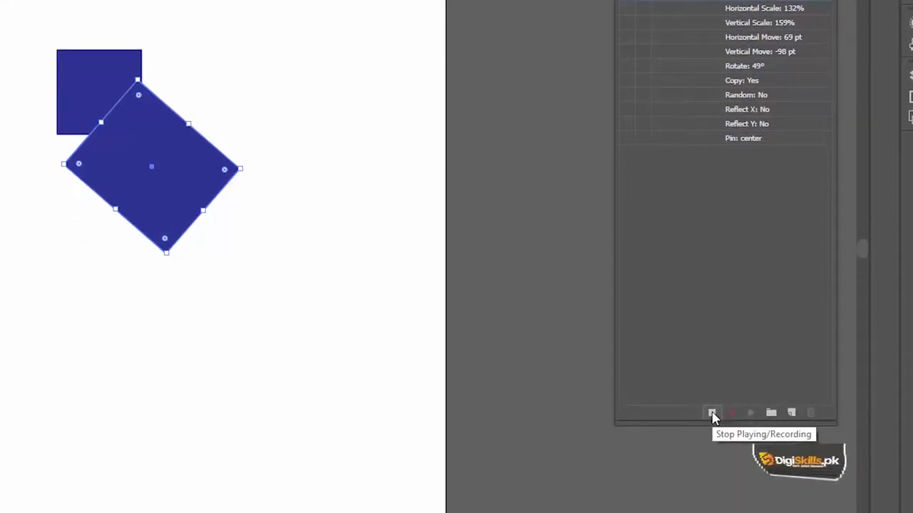
click(712, 415)
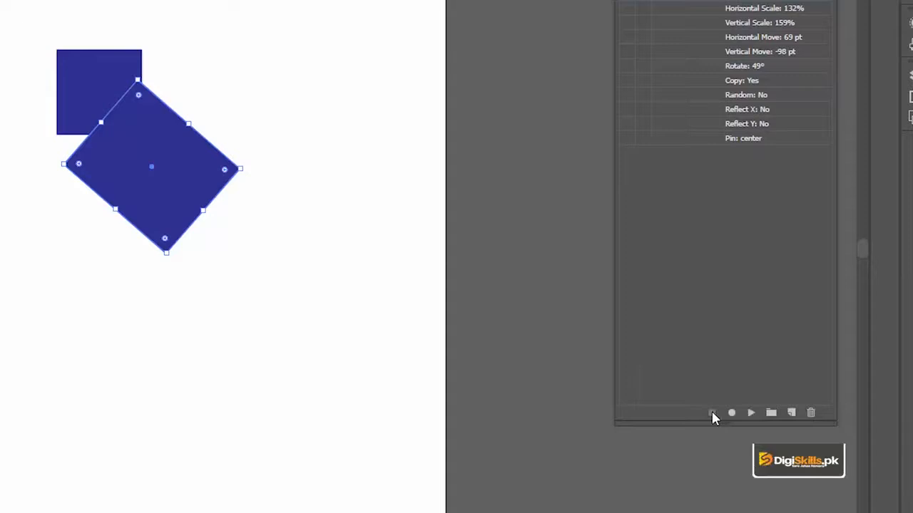
click(691, 16)
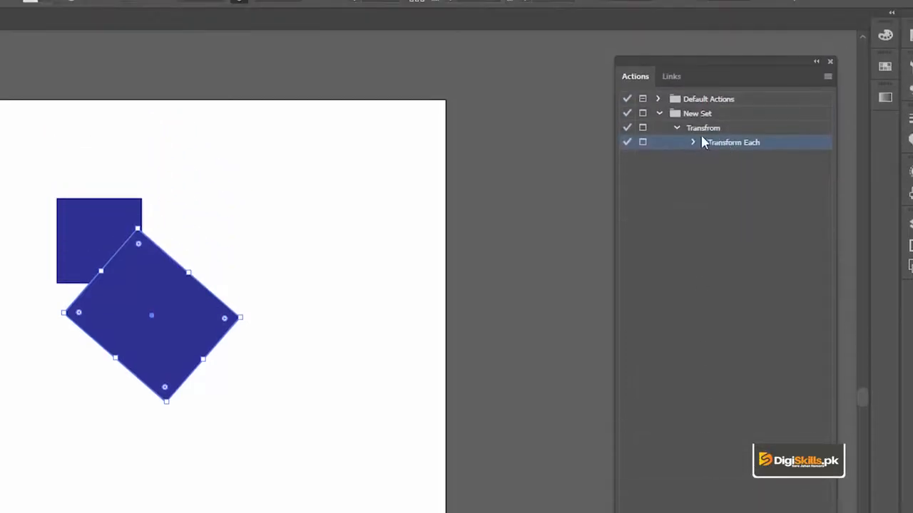
click(676, 129)
click(701, 129)
Delete the blue square and its rotated copy from the artboard
drag(11, 140, 258, 446)
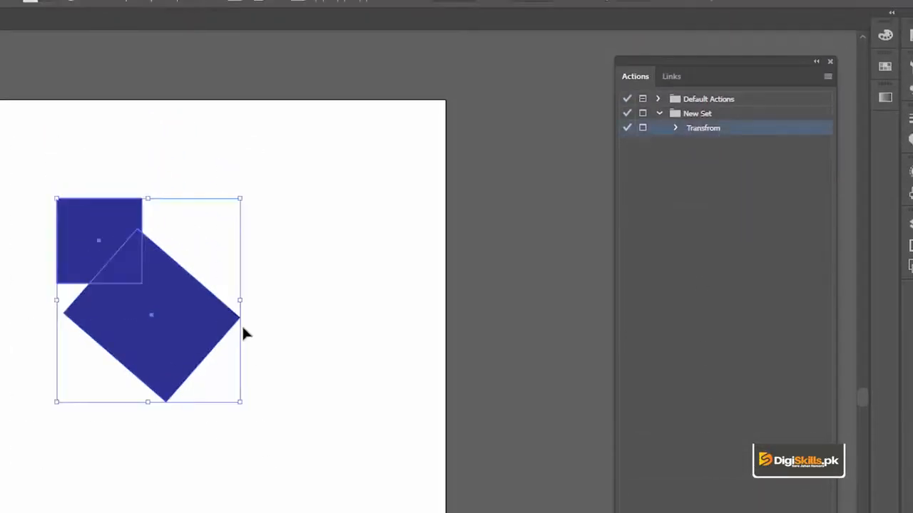
key(Delete)
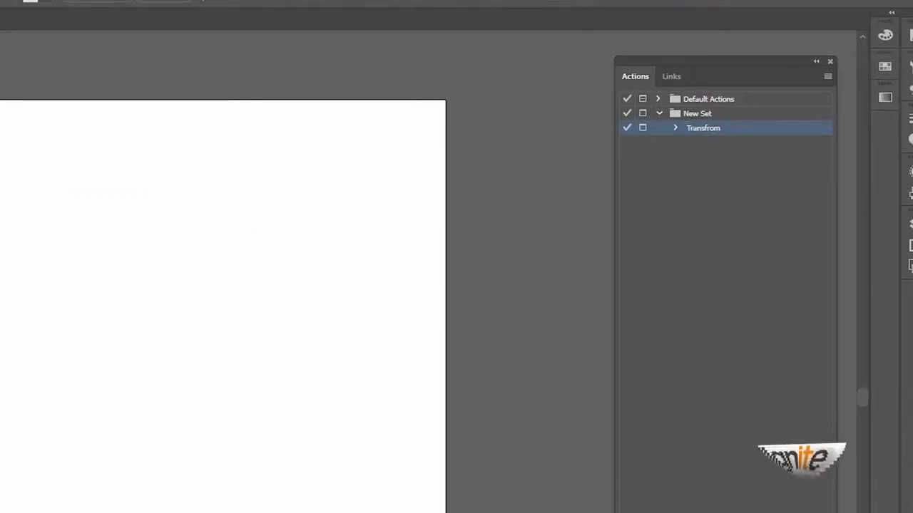
drag(88, 212, 141, 265)
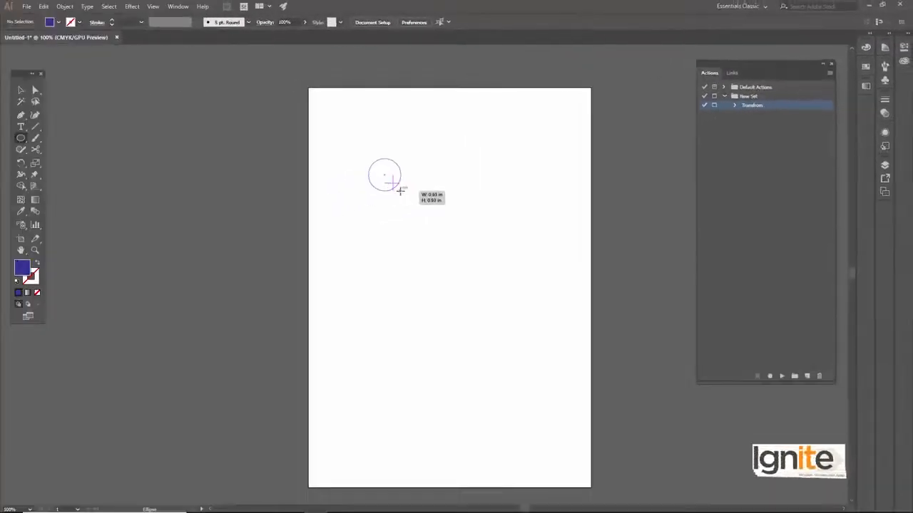
drag(400, 190, 400, 188)
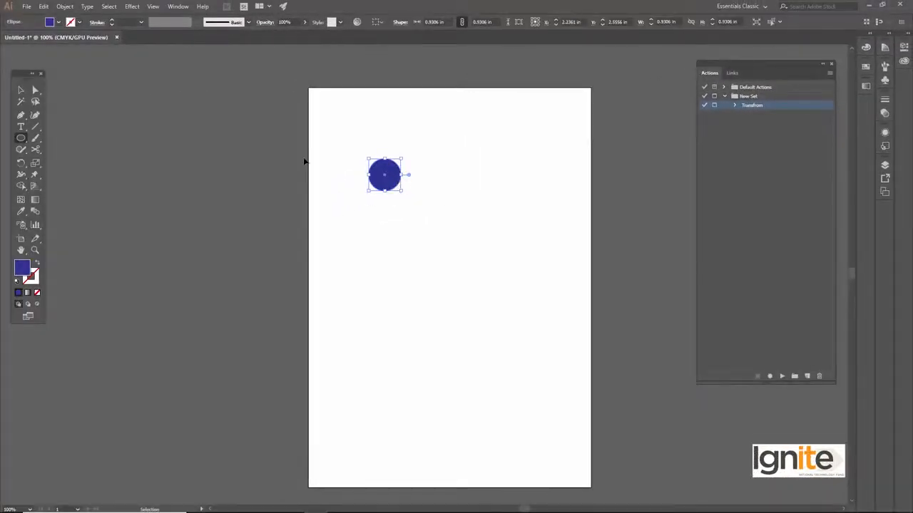
key(Delete)
Draw a blue hexagon about 2.08 in wide and 1.80 in high and place it in the artboard's upper left area
drag(22, 141, 62, 174)
drag(373, 185, 400, 207)
key(v)
drag(372, 174, 379, 170)
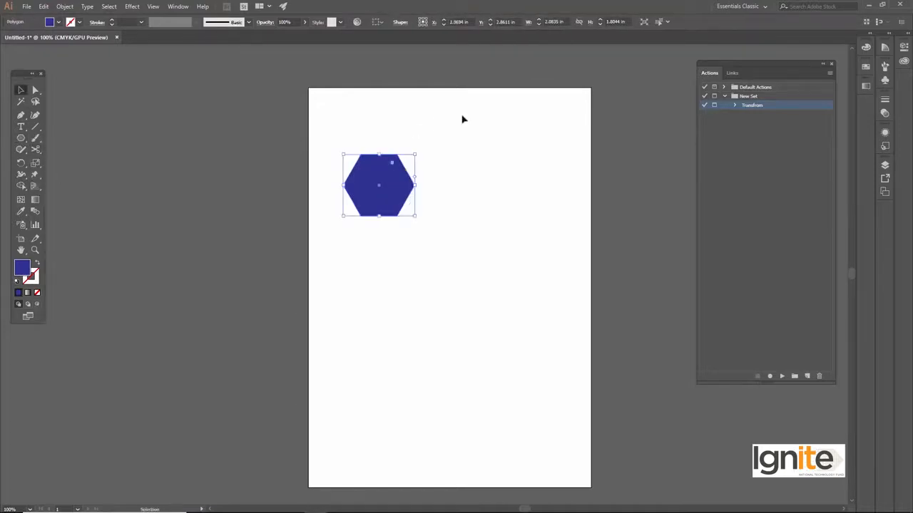
Play the Transfrom action on the hexagon, cancel its Transform Each dialog, and expand the recorded settings
click(782, 375)
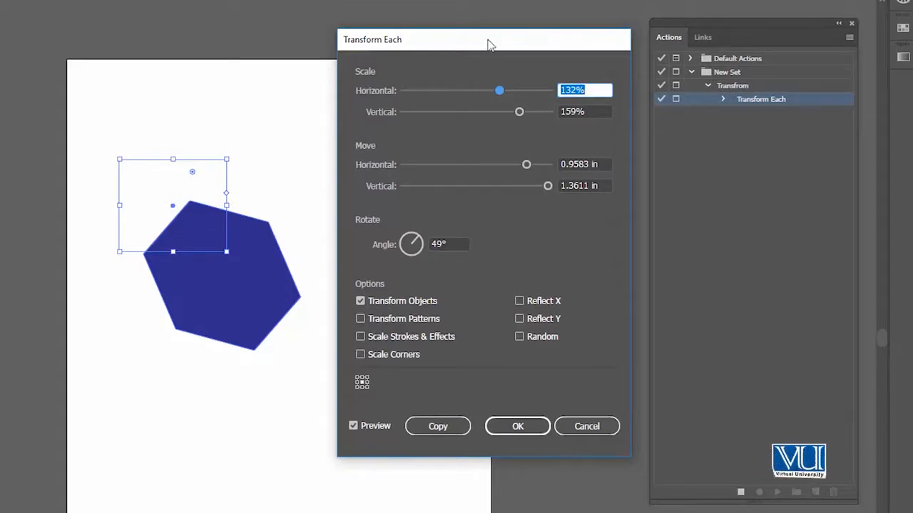
click(586, 426)
click(723, 99)
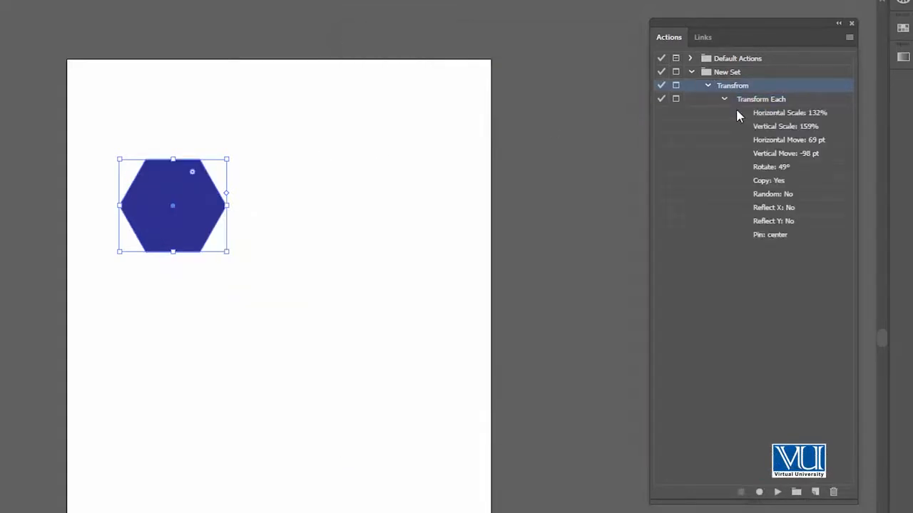
click(764, 113)
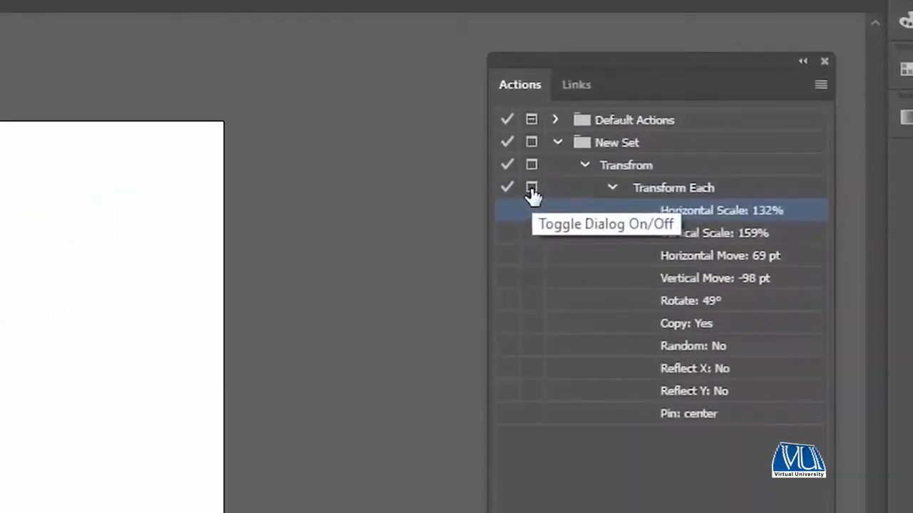
Switch off the dialog display for the recorded Transform Each step and check its stored scale, move and rotation settings
click(531, 188)
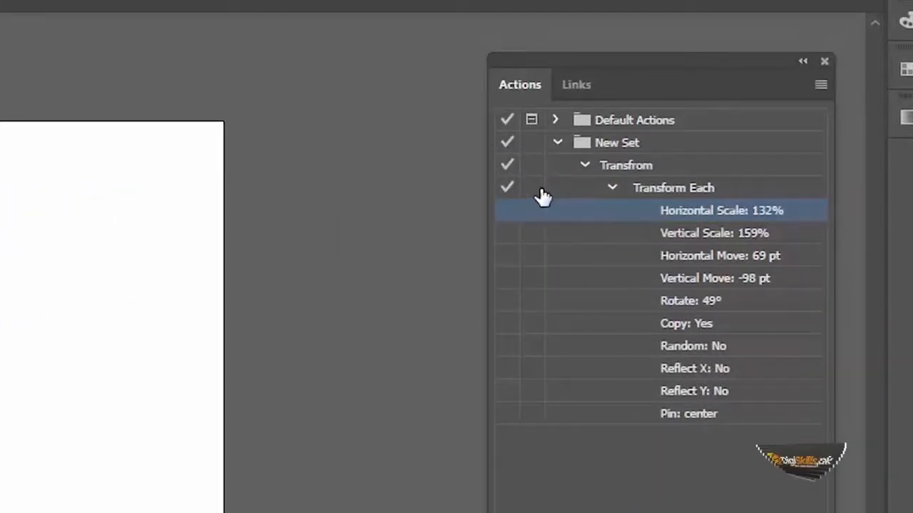
click(612, 187)
click(615, 172)
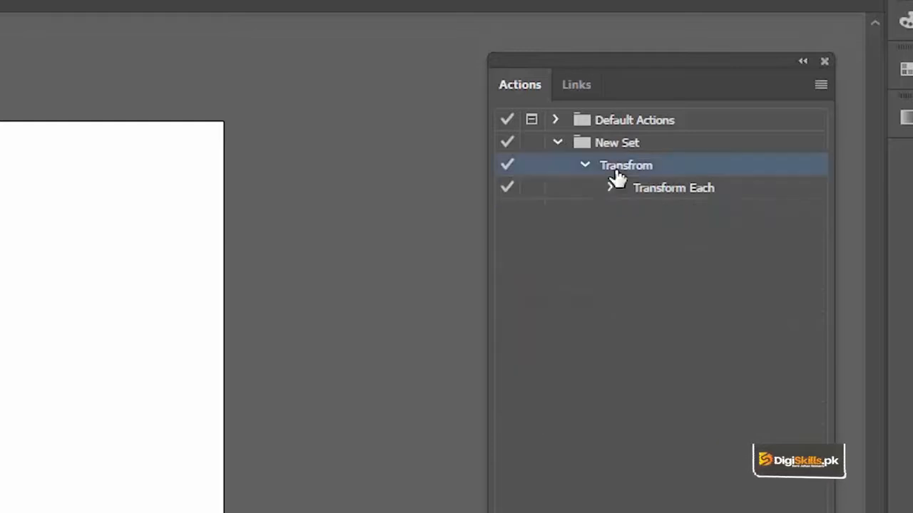
click(534, 190)
click(533, 192)
click(609, 188)
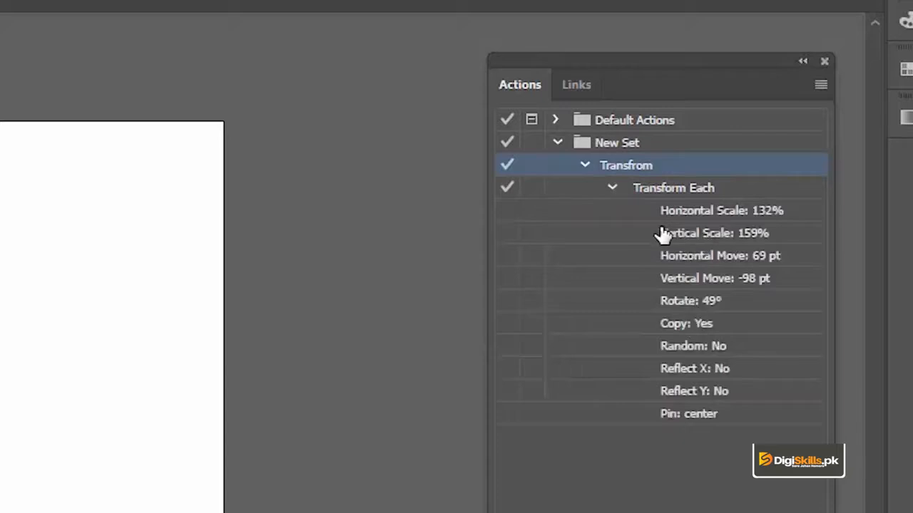
click(611, 188)
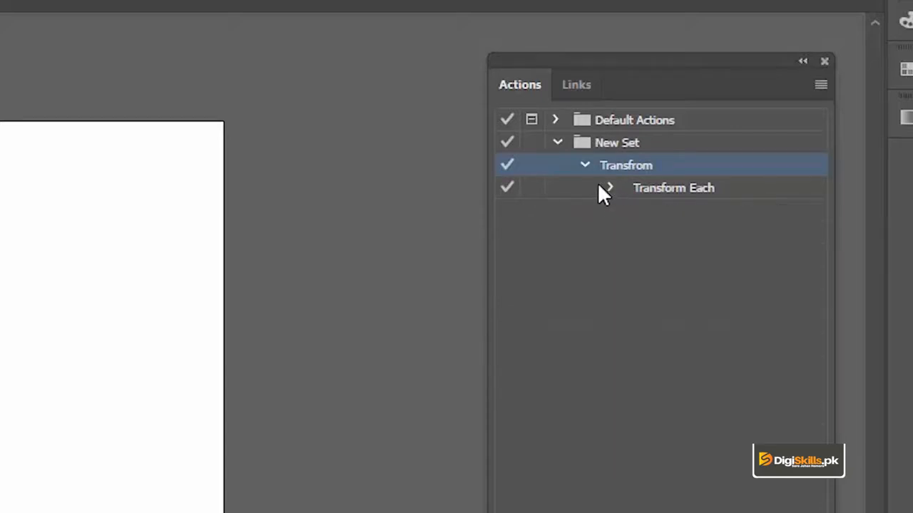
Switch the Transform Each step's dialog display back on and select the collapsed step
click(534, 191)
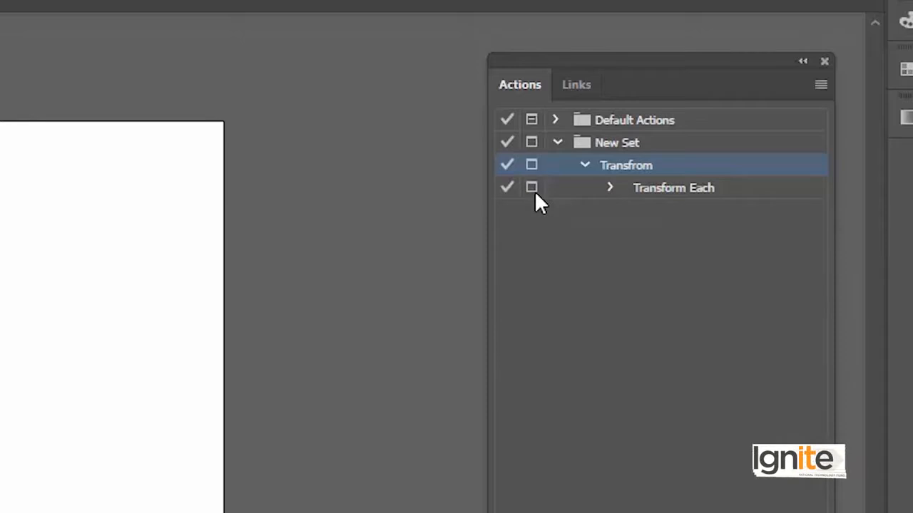
click(608, 188)
click(611, 187)
click(645, 190)
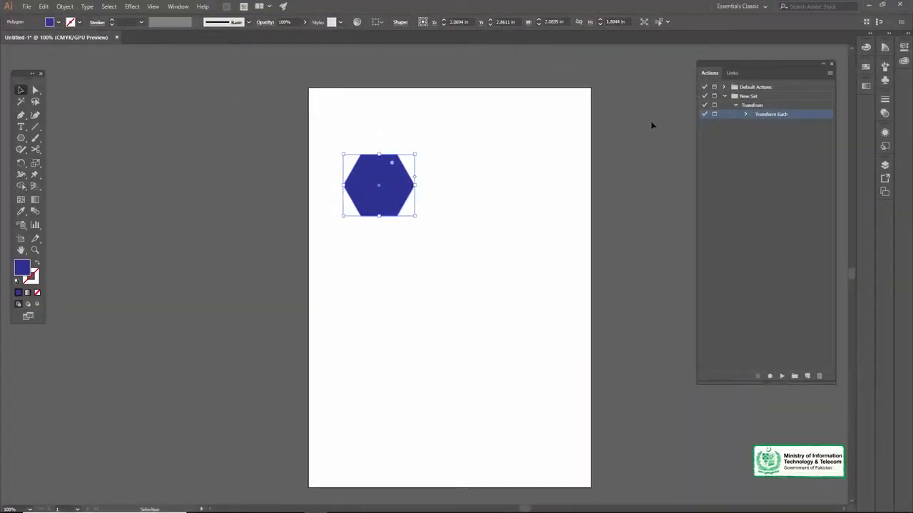
Turn off the Transform Each step's dialog display and play the Transfrom action on the hexagon
click(714, 115)
click(744, 108)
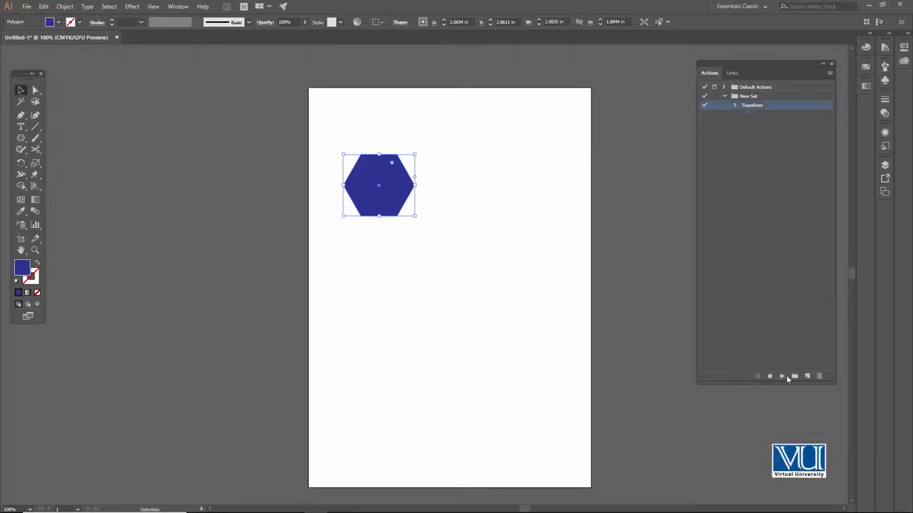
click(783, 376)
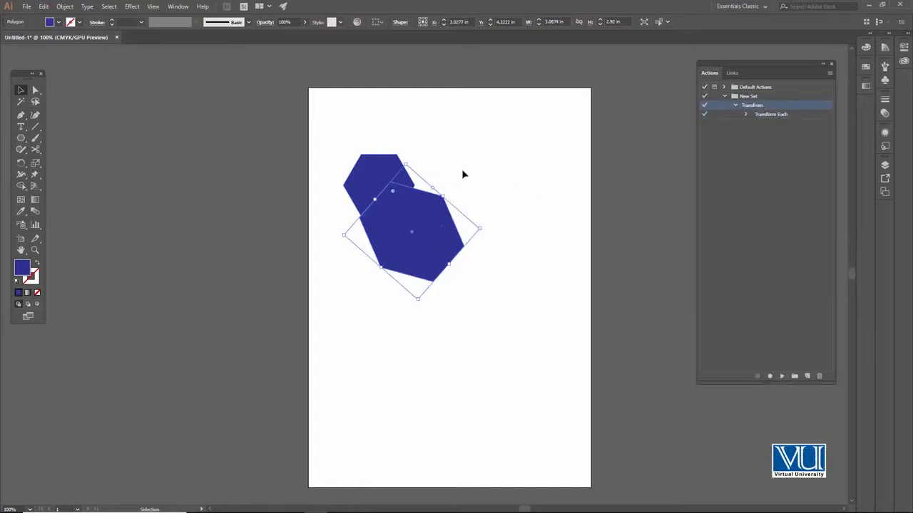
Delete both overlapping blue hexagons from the artboard
click(368, 122)
drag(449, 246, 488, 286)
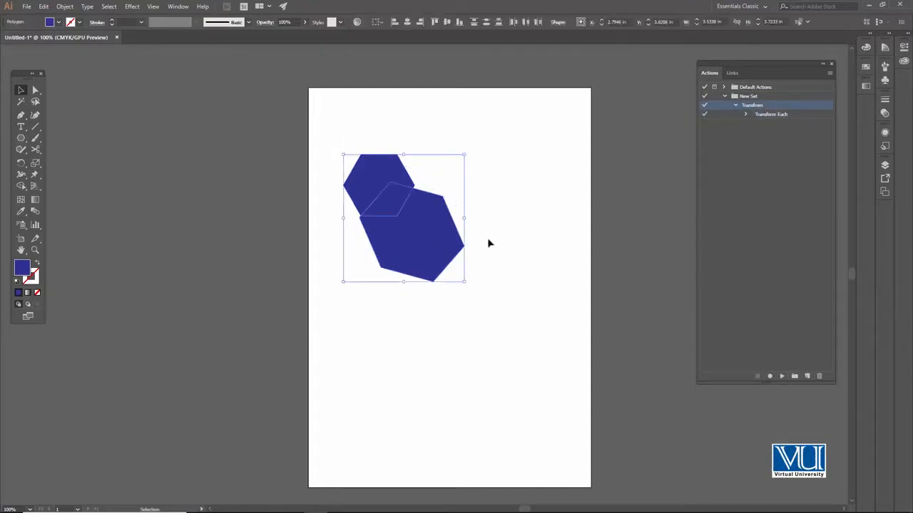
key(Delete)
Set the action playback performance to Pause For 1 second after trying the Step By Step option
click(829, 74)
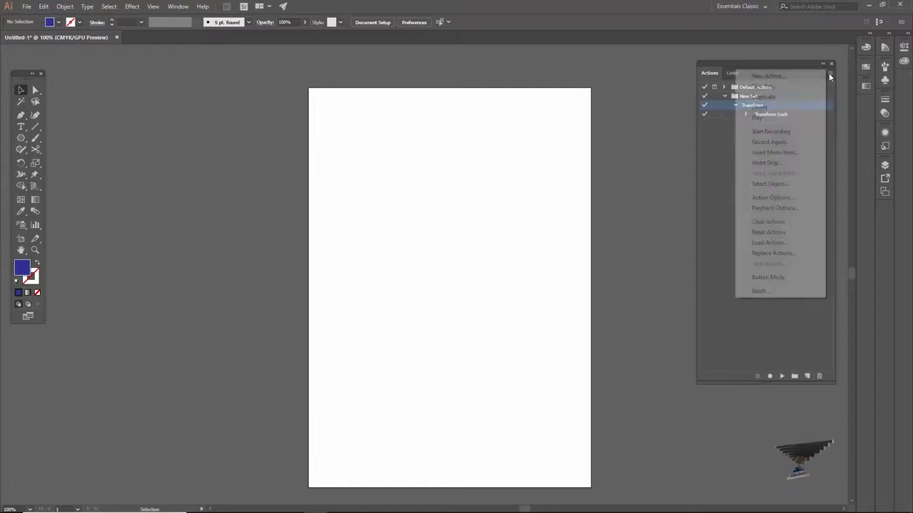
click(787, 208)
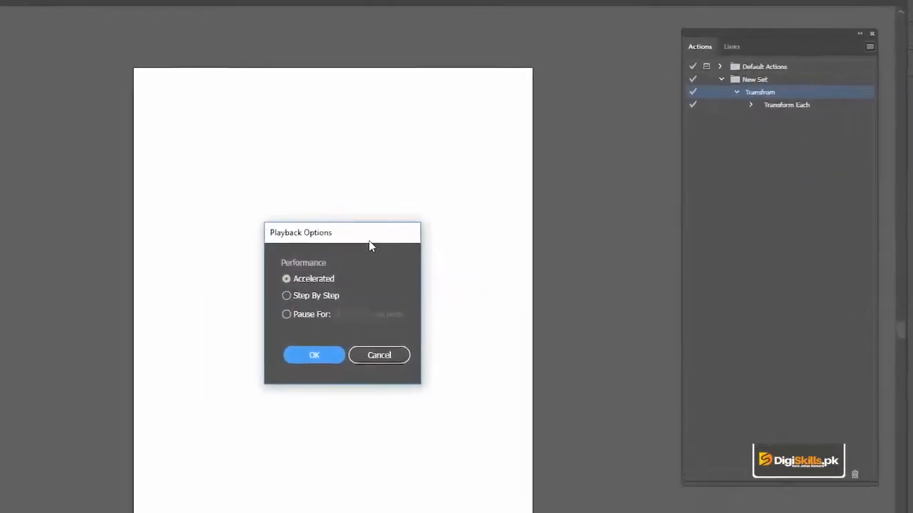
drag(268, 249, 528, 74)
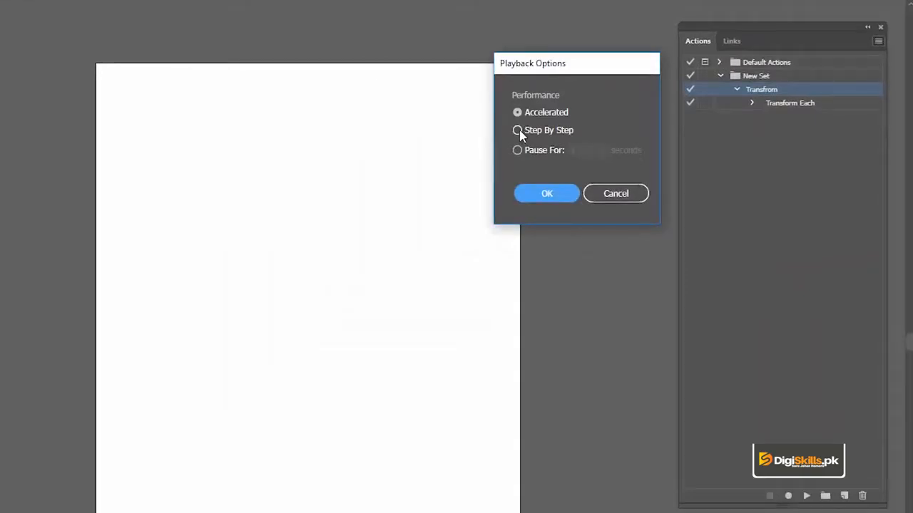
click(518, 132)
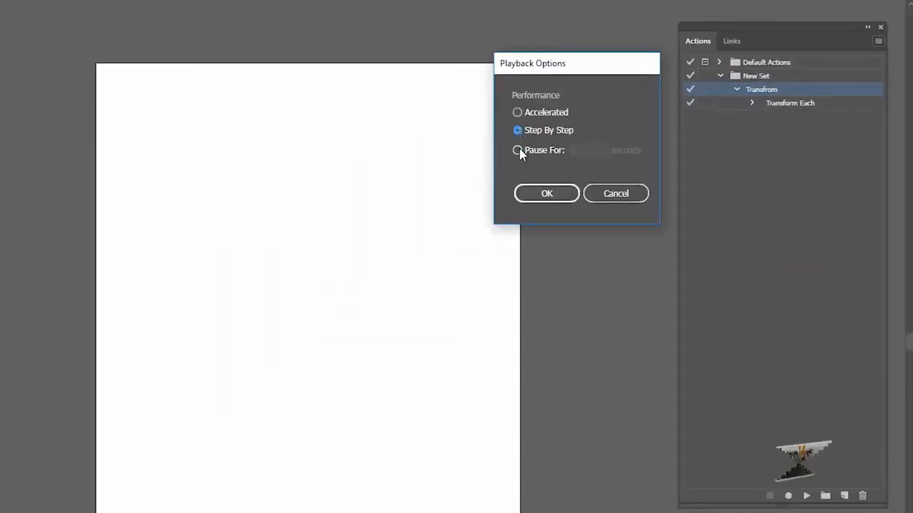
click(516, 151)
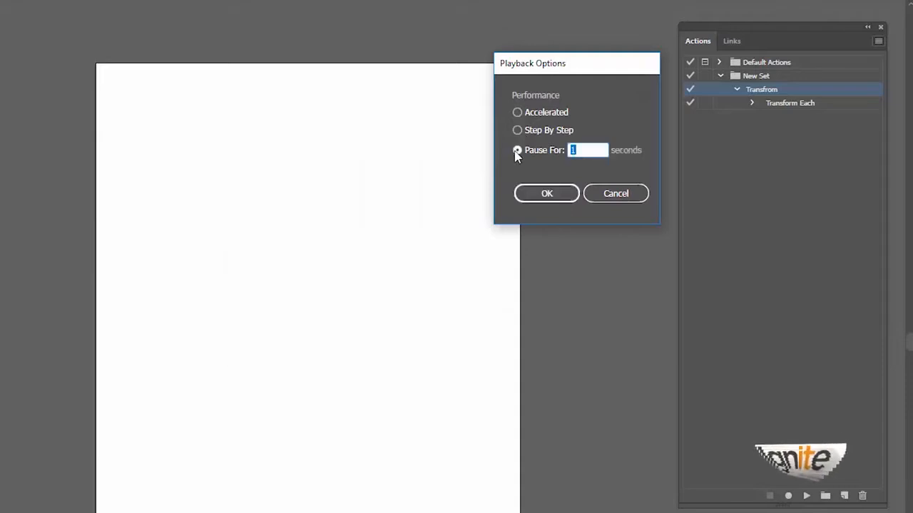
click(521, 197)
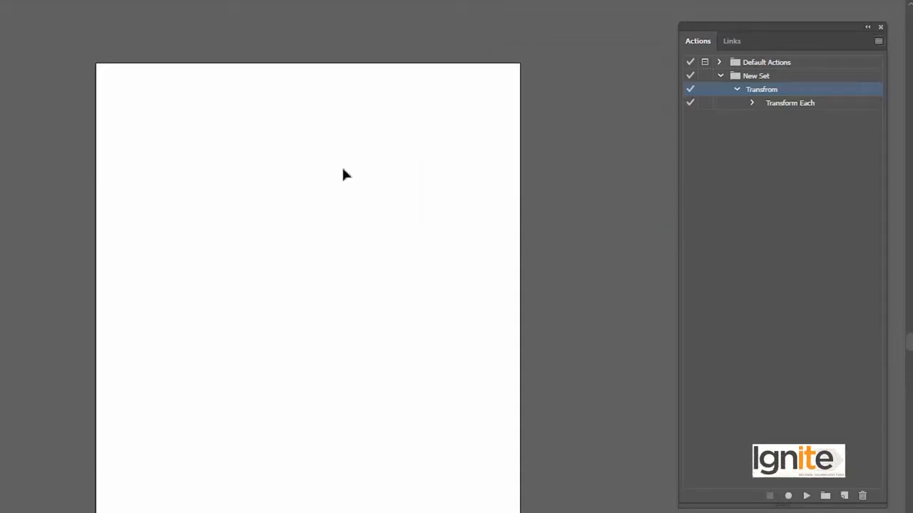